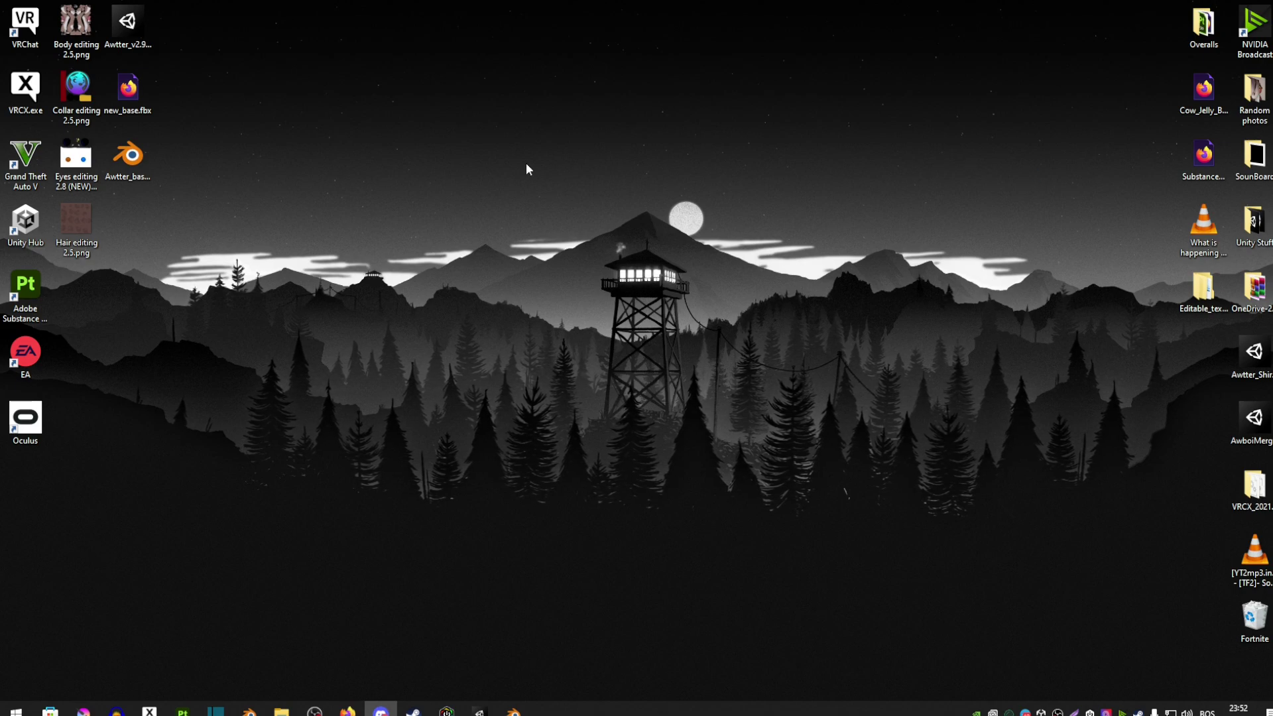
- Open the Awtter_base_2.9.71_8EO9CA7.blend file from the desktop in Blender
left_click(133, 166)
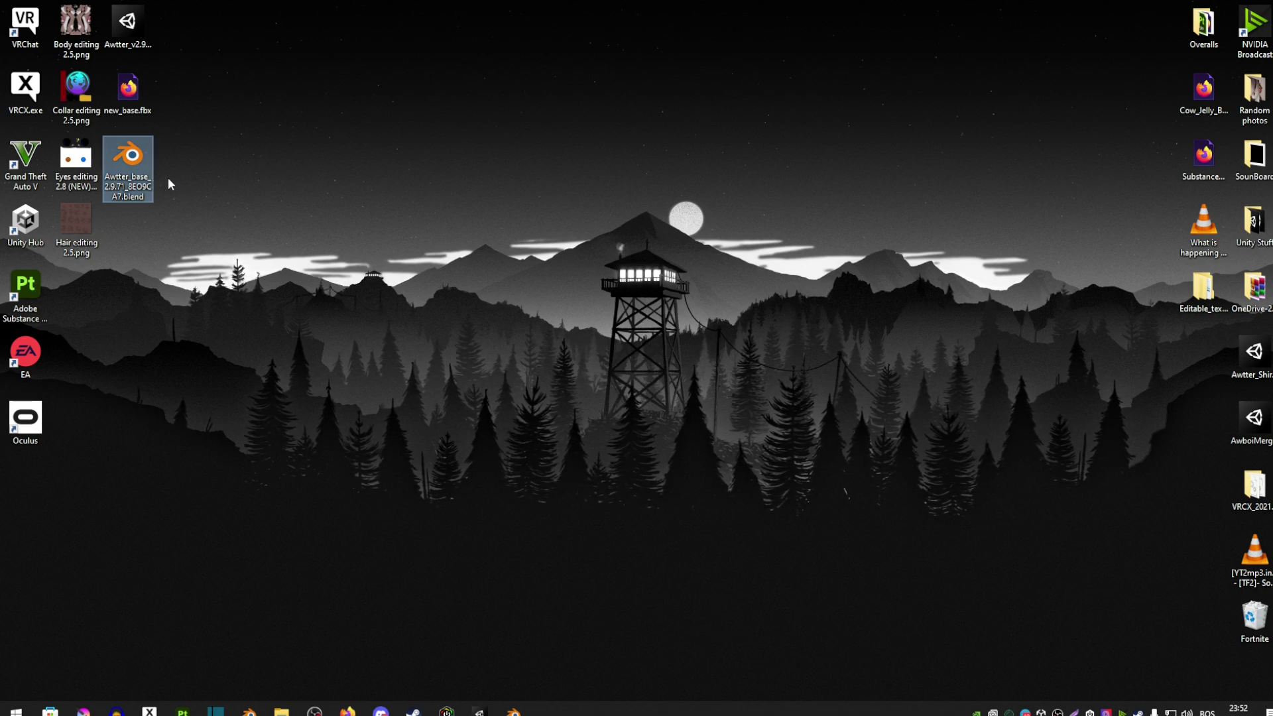
left_click_drag(67, 285, 97, 32)
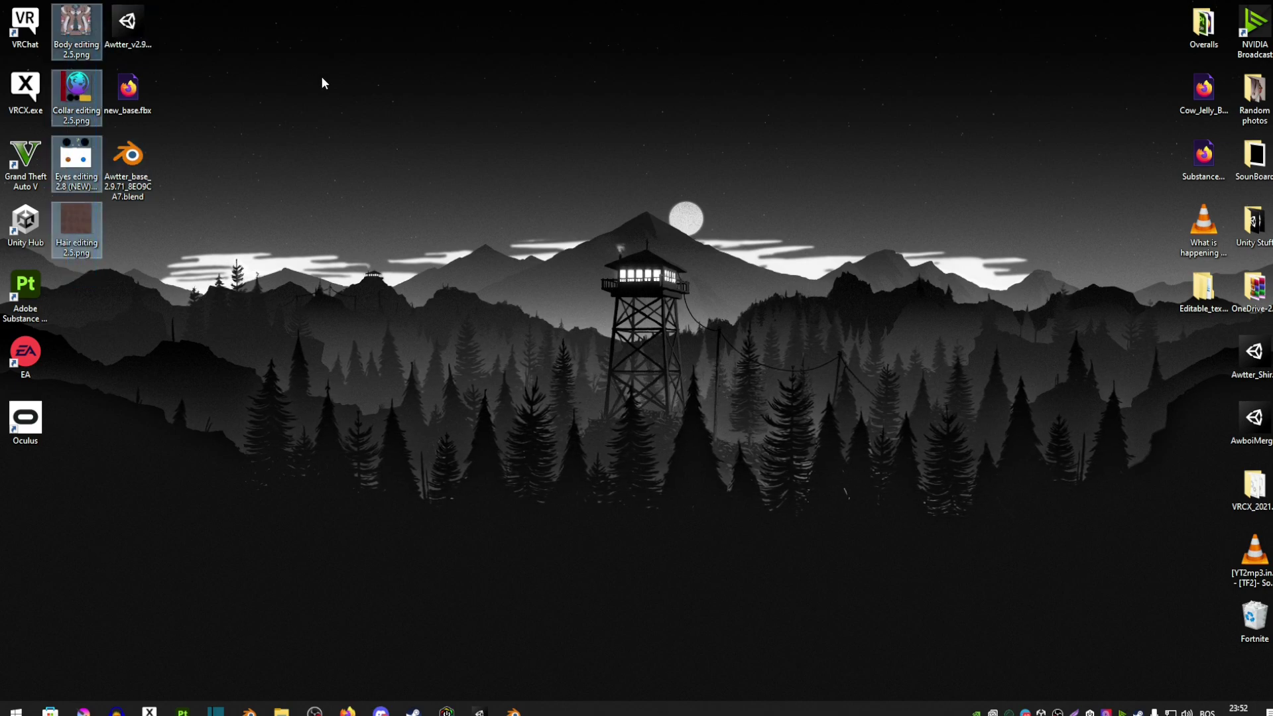
left_click(341, 75)
double_click(129, 156)
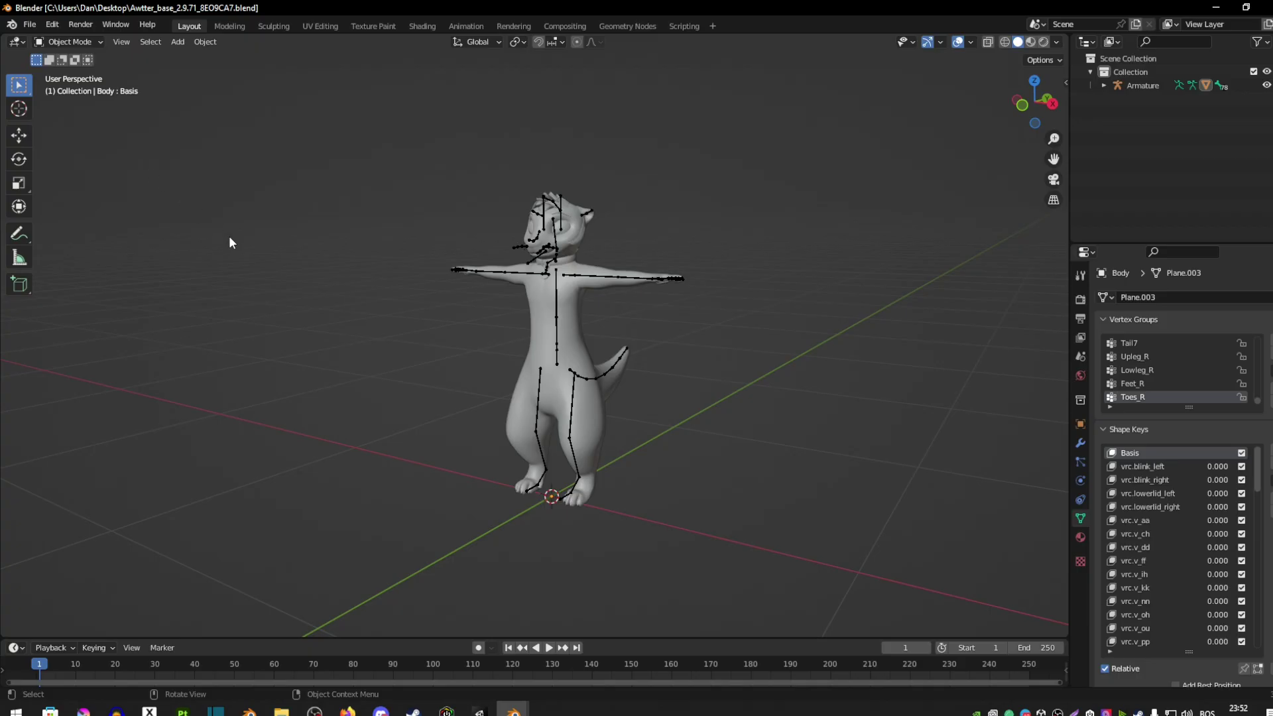
- Select the character's body mesh and view the whole model at an angle from the front
middle_click_drag(606, 332, 630, 305)
scroll(610, 264, "up", 5)
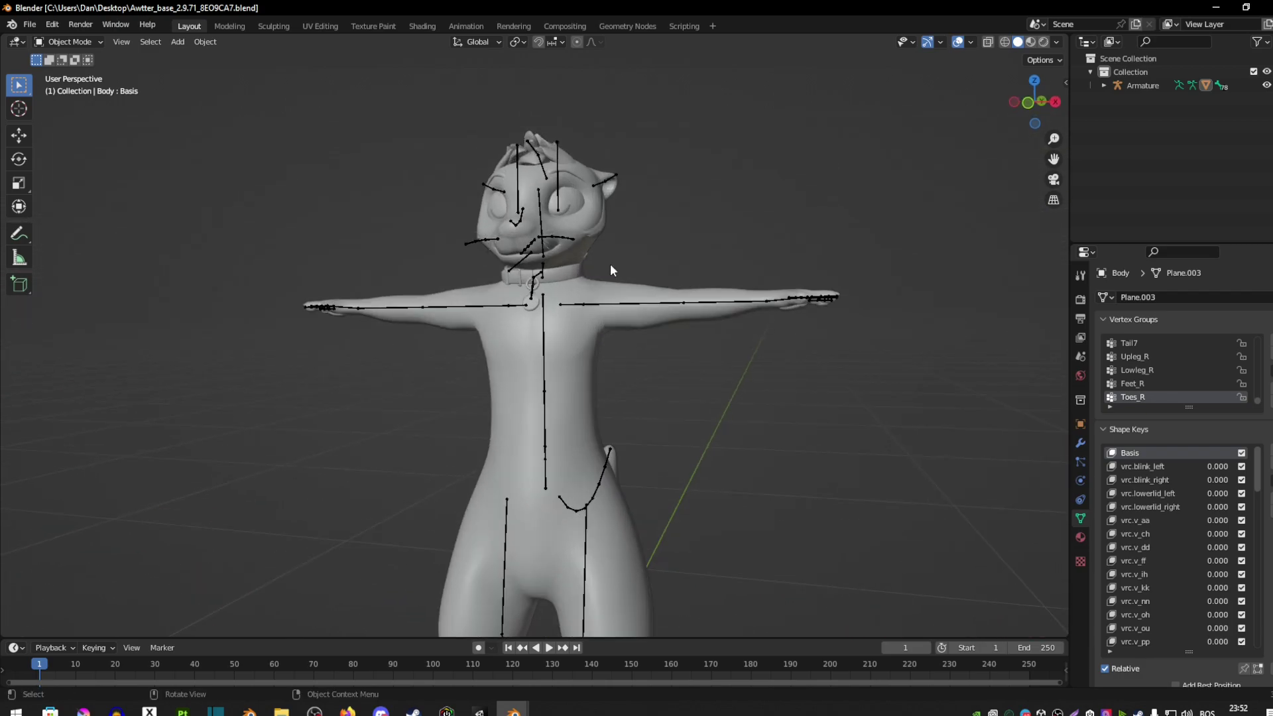
middle_click_drag(587, 242, 670, 216)
left_click(583, 216)
middle_click_drag(582, 216, 622, 216)
scroll(640, 272, "down", 2)
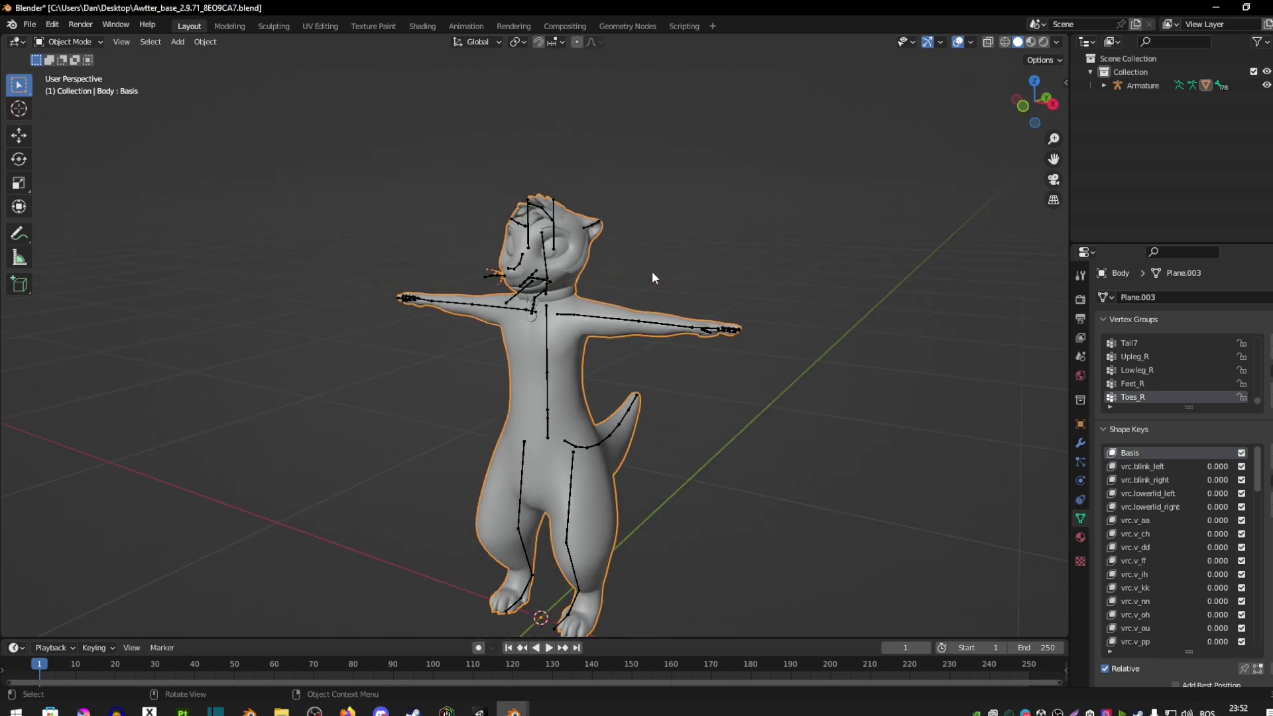
middle_click_drag(642, 285, 650, 244)
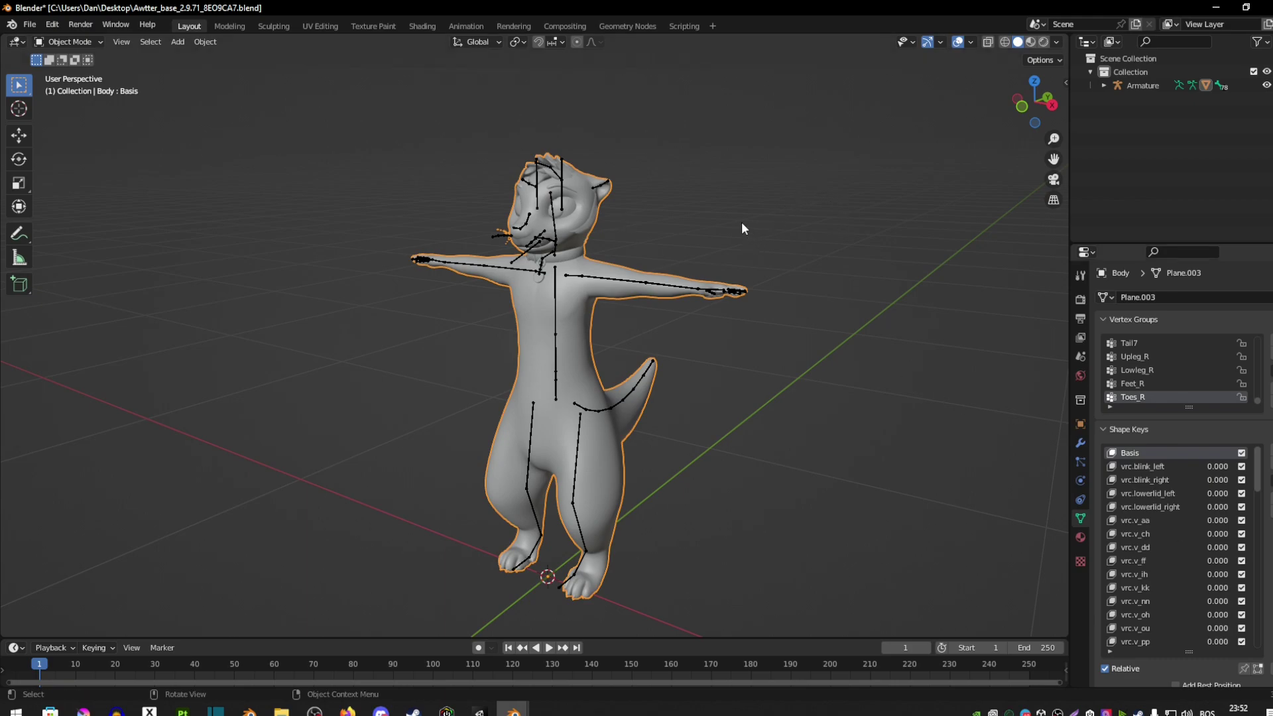
- Widen the properties area and change the Body material's surface shader to Diffuse BSDF
left_click_drag(1068, 273, 1020, 307)
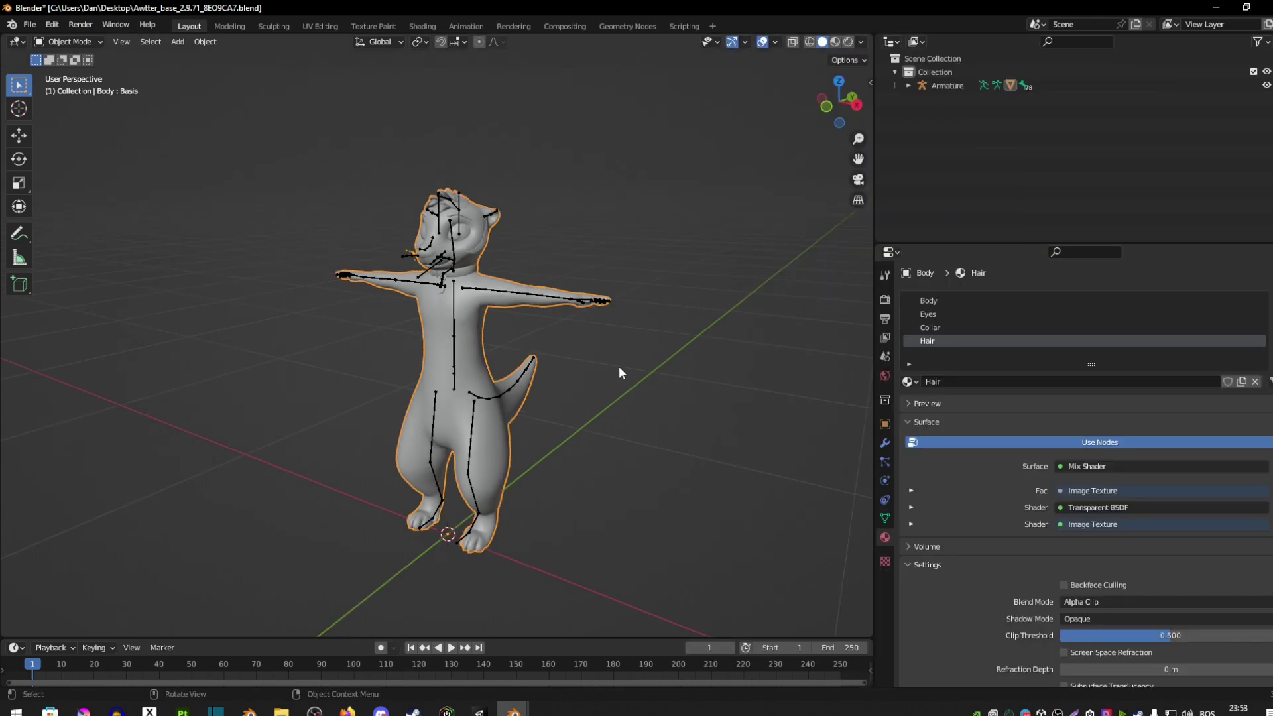
left_click(934, 322)
left_click(934, 313)
left_click(932, 301)
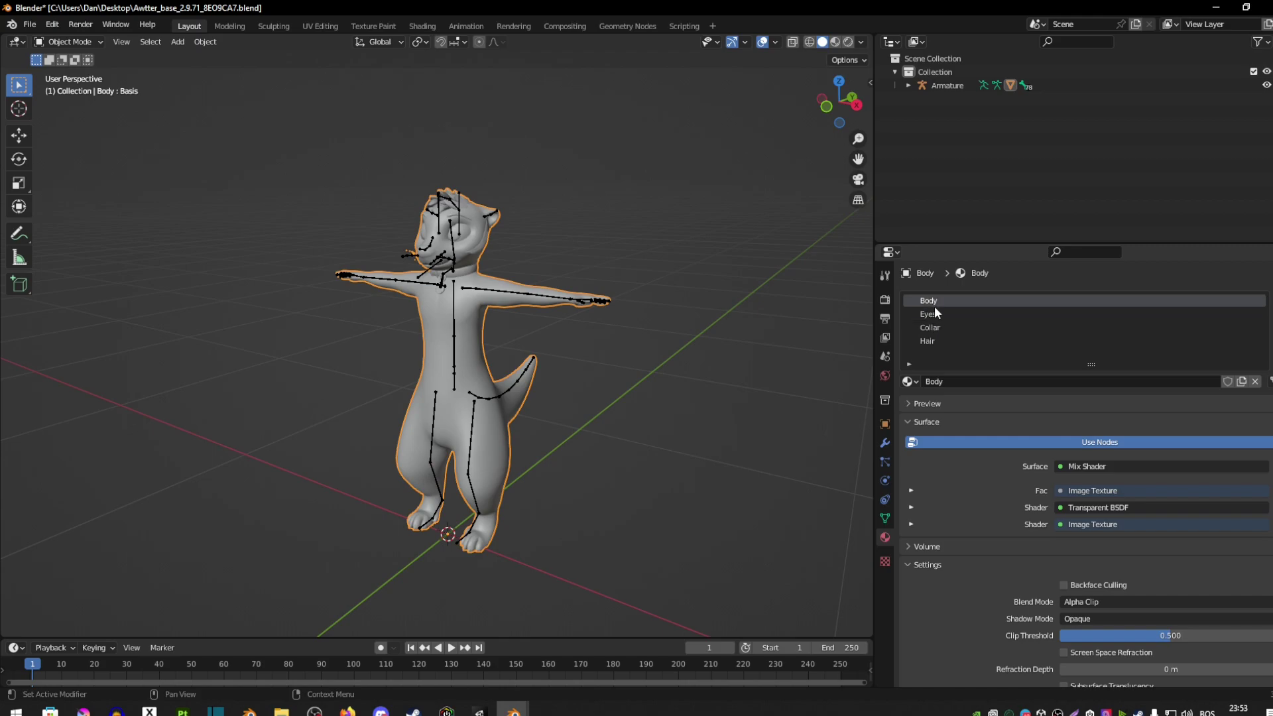
left_click(1060, 467)
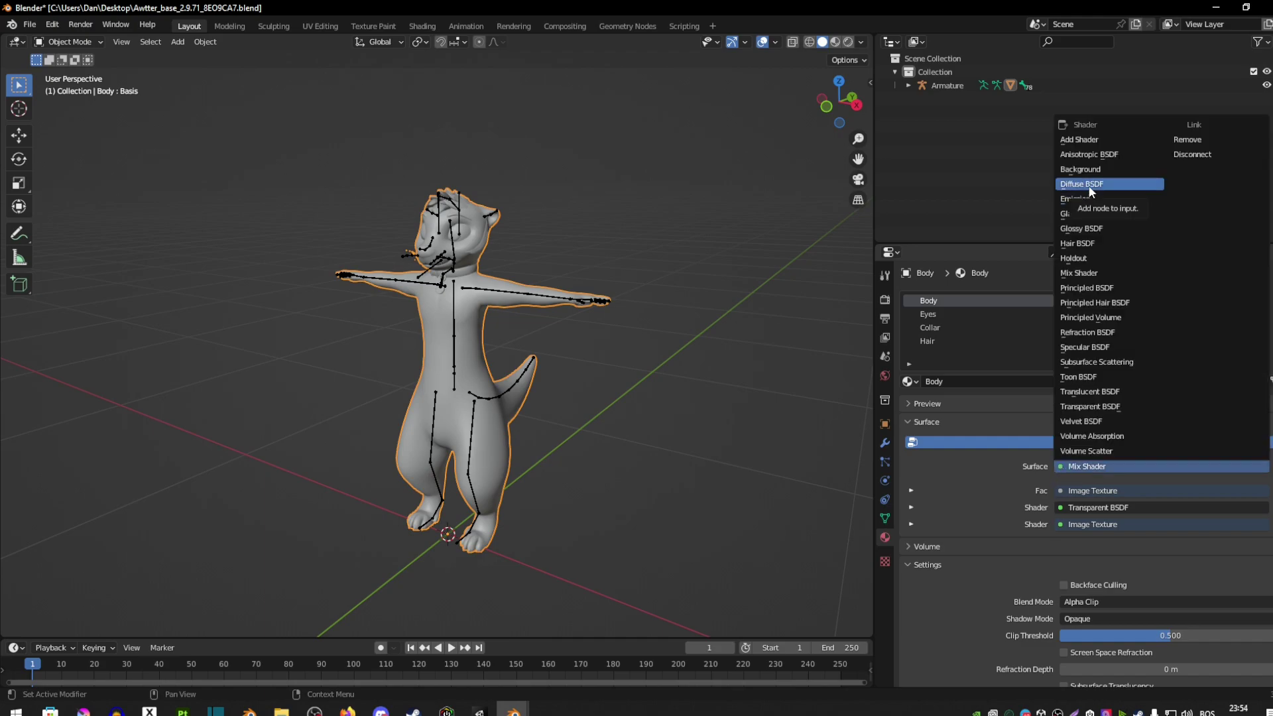
left_click(1089, 185)
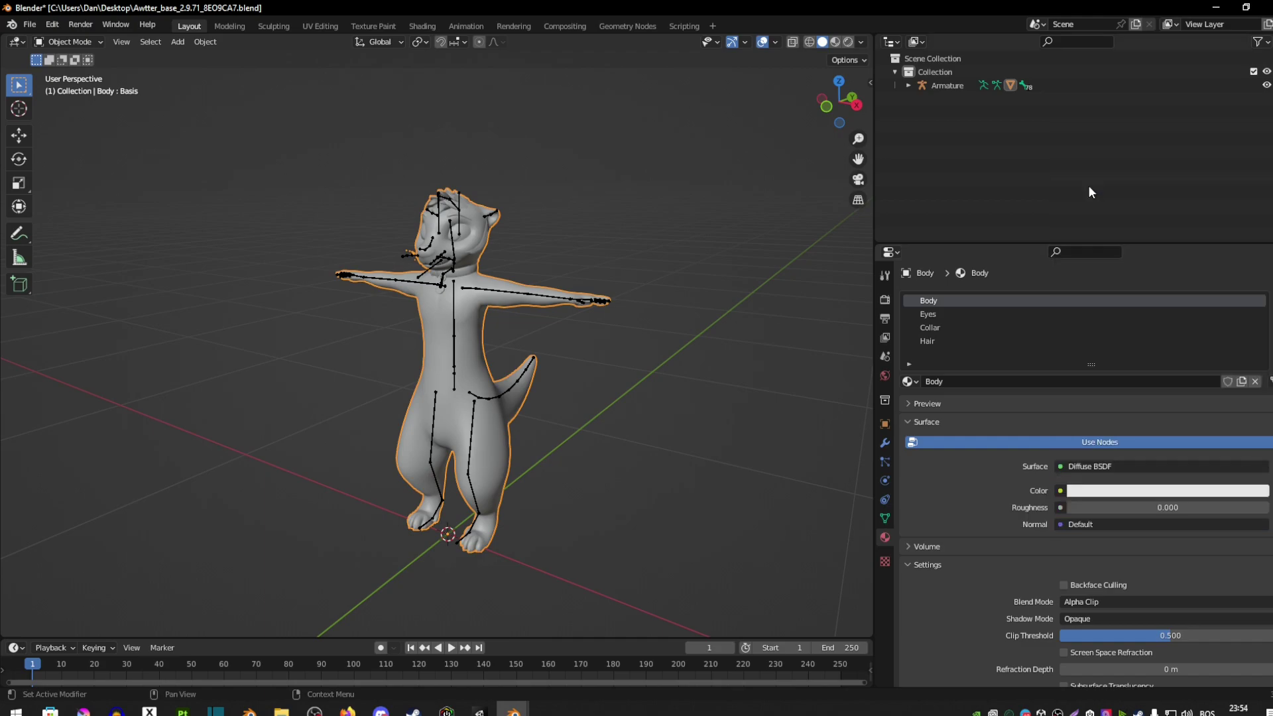
- Use an Image Texture for the Body material's color and load Body editing 2.5.png from the desktop
left_click(1061, 490)
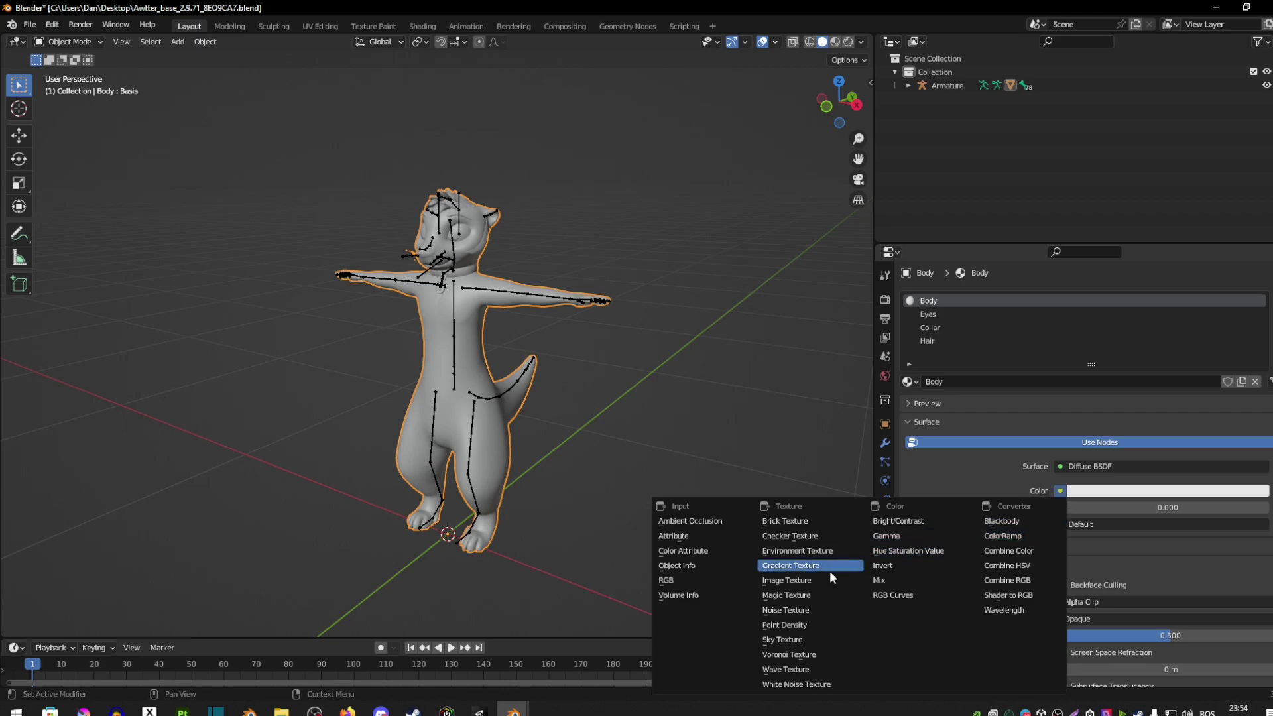
left_click(789, 581)
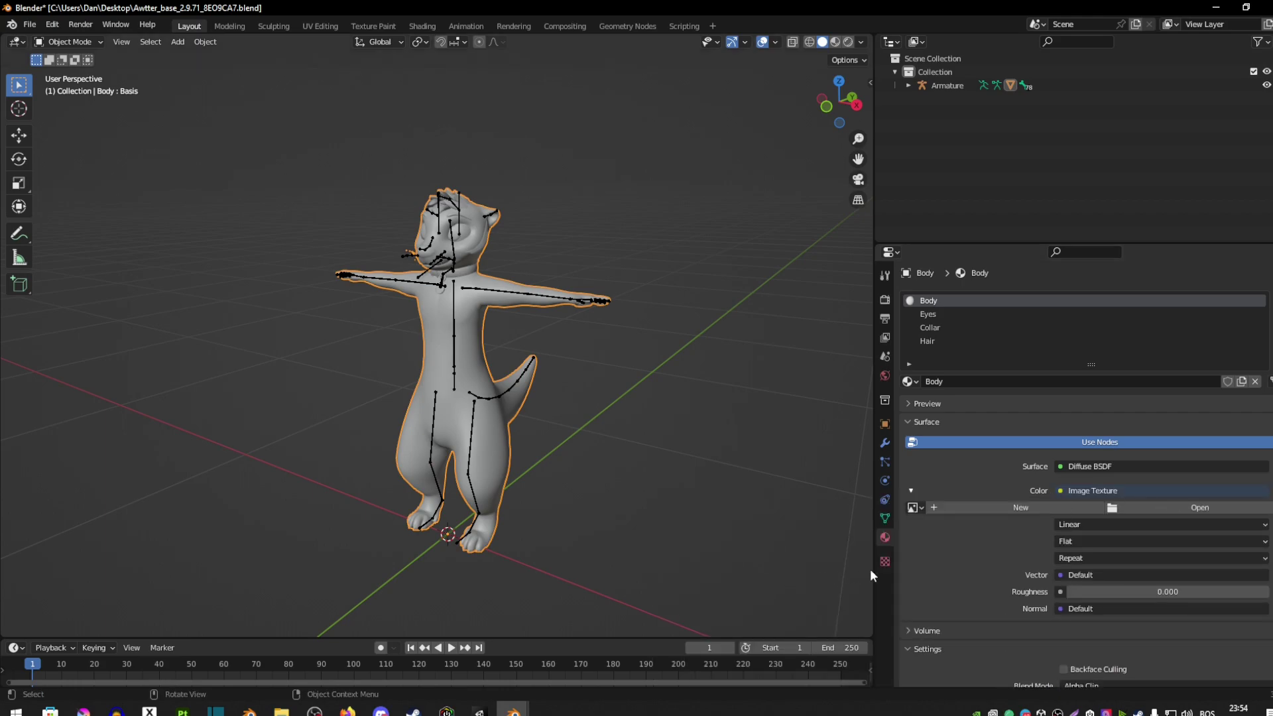
scroll(962, 517, "down", 3)
left_click(1160, 424)
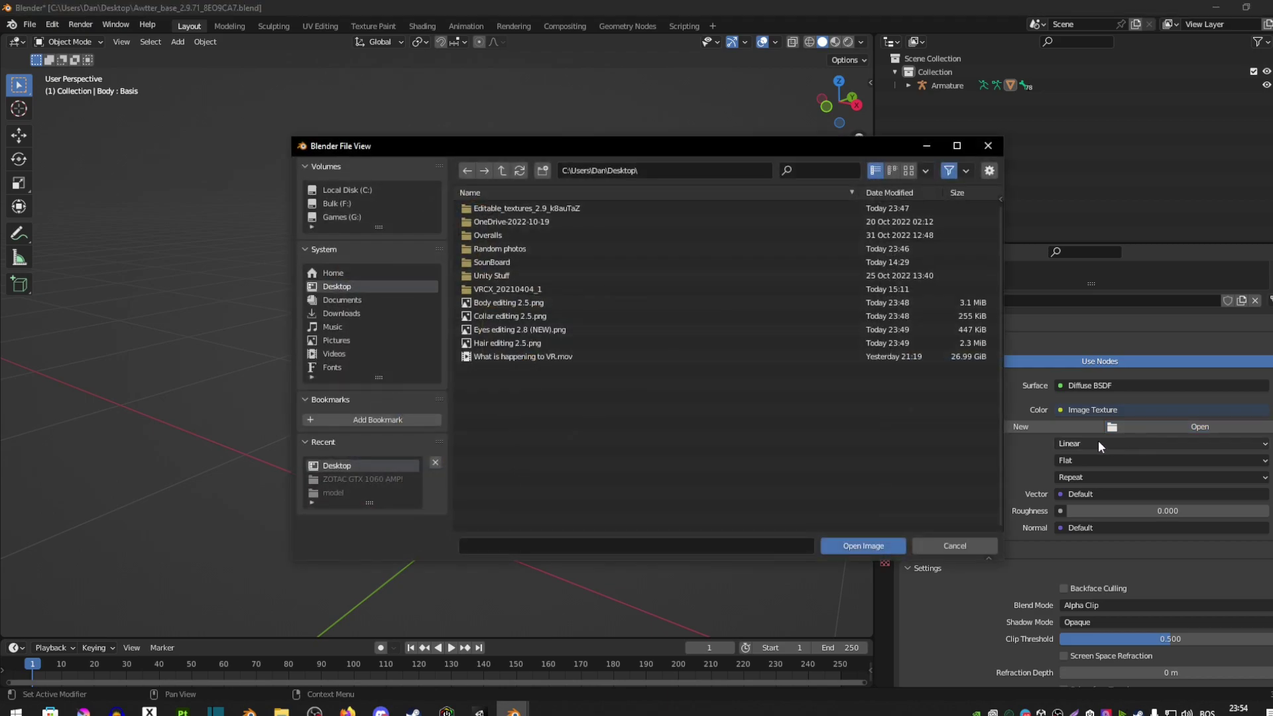
left_click(504, 302)
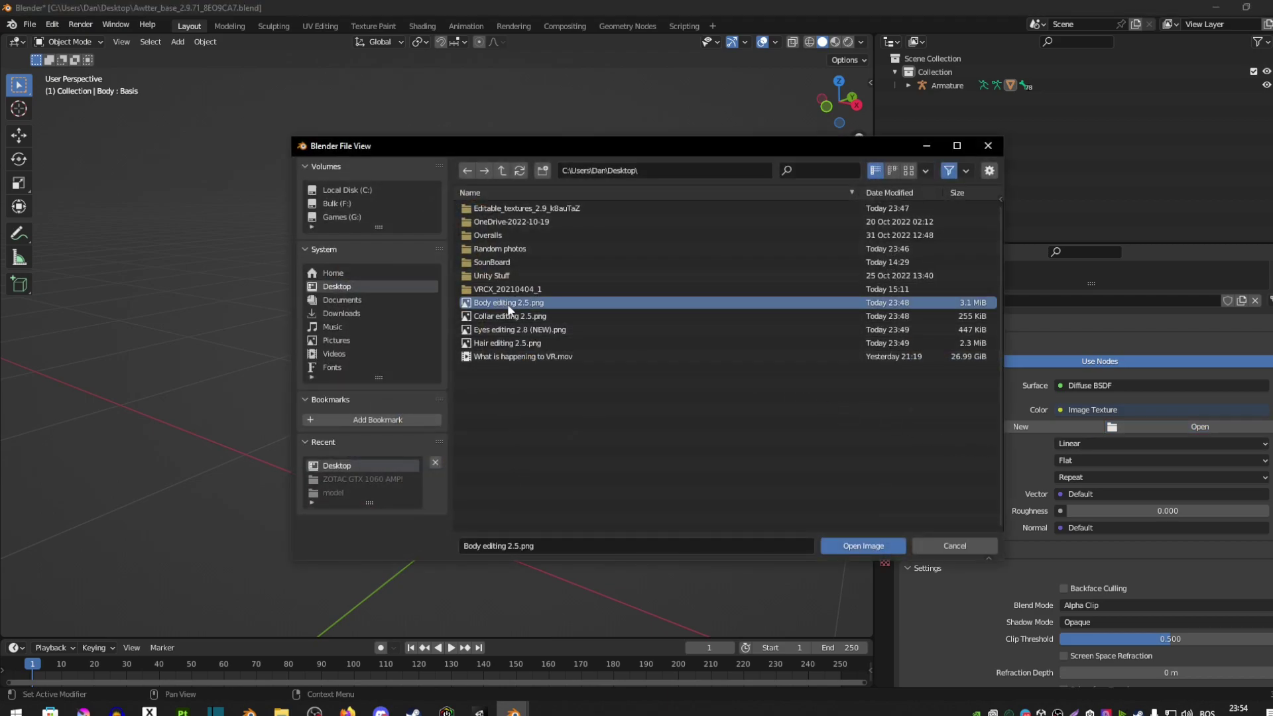
left_click(852, 545)
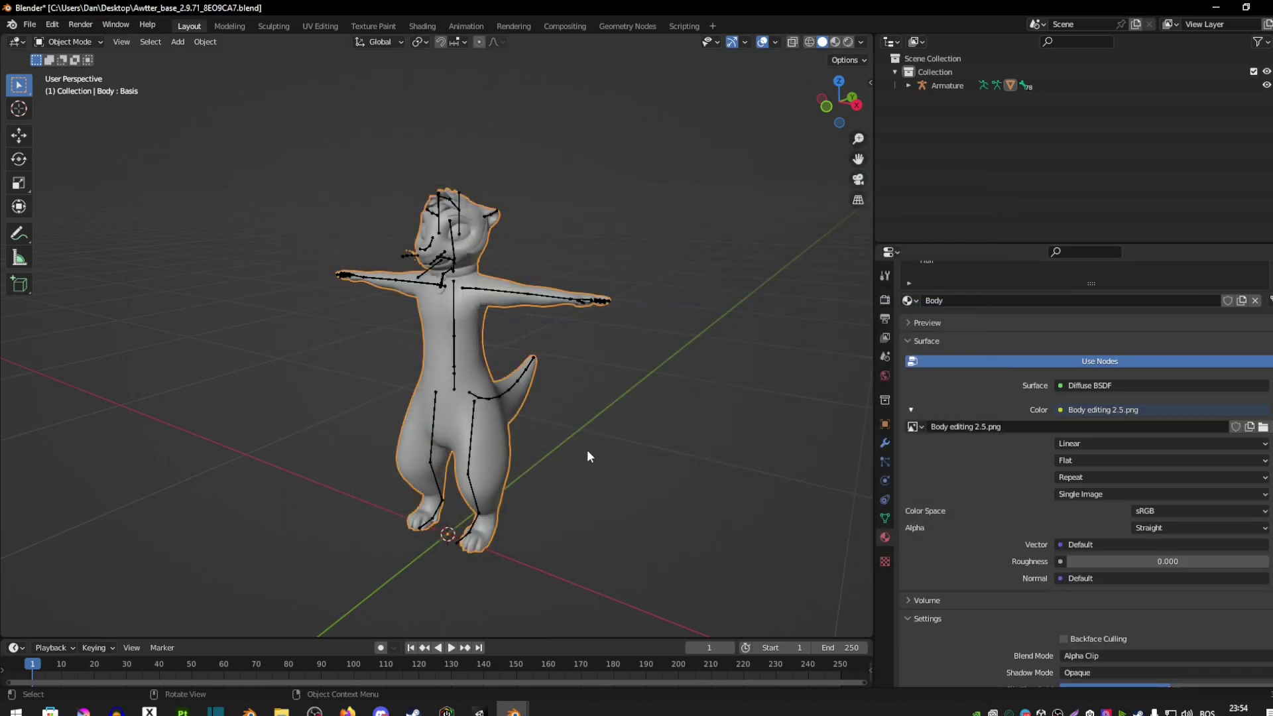
- Display the 3D view in Material Preview shading and inspect the textured character
scroll(1023, 497, "up", 3)
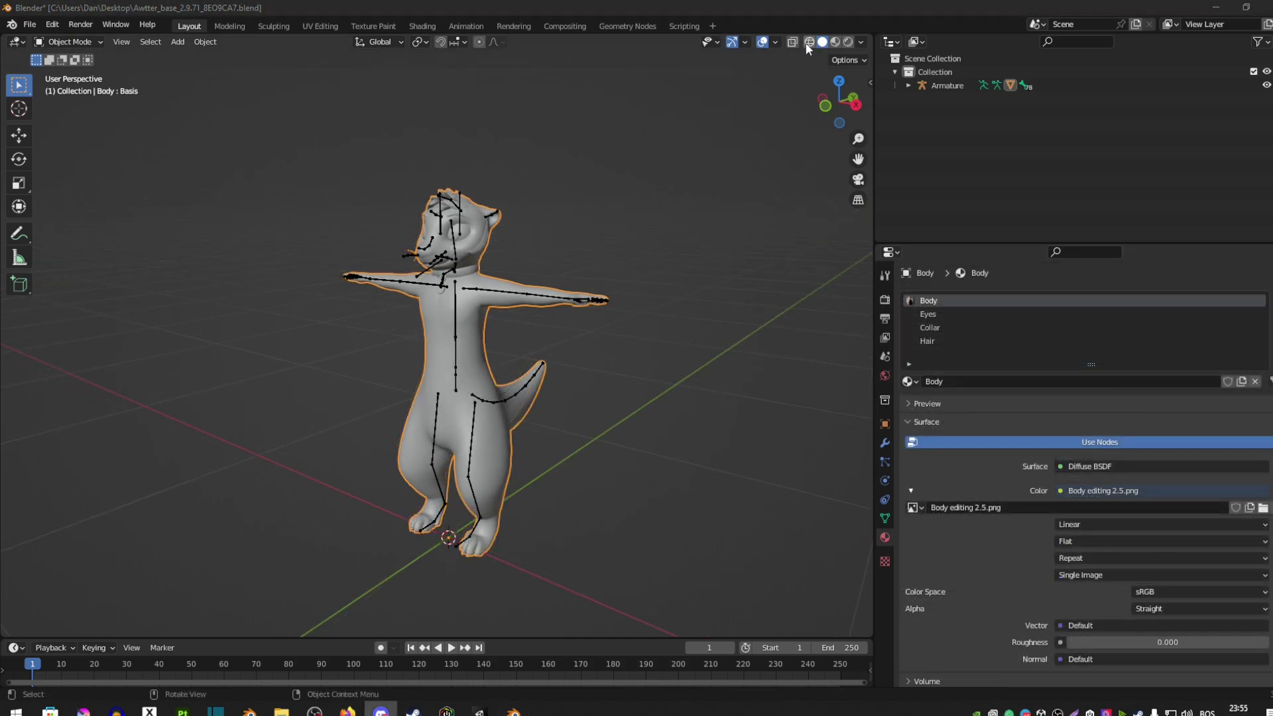
left_click(809, 42)
left_click(836, 43)
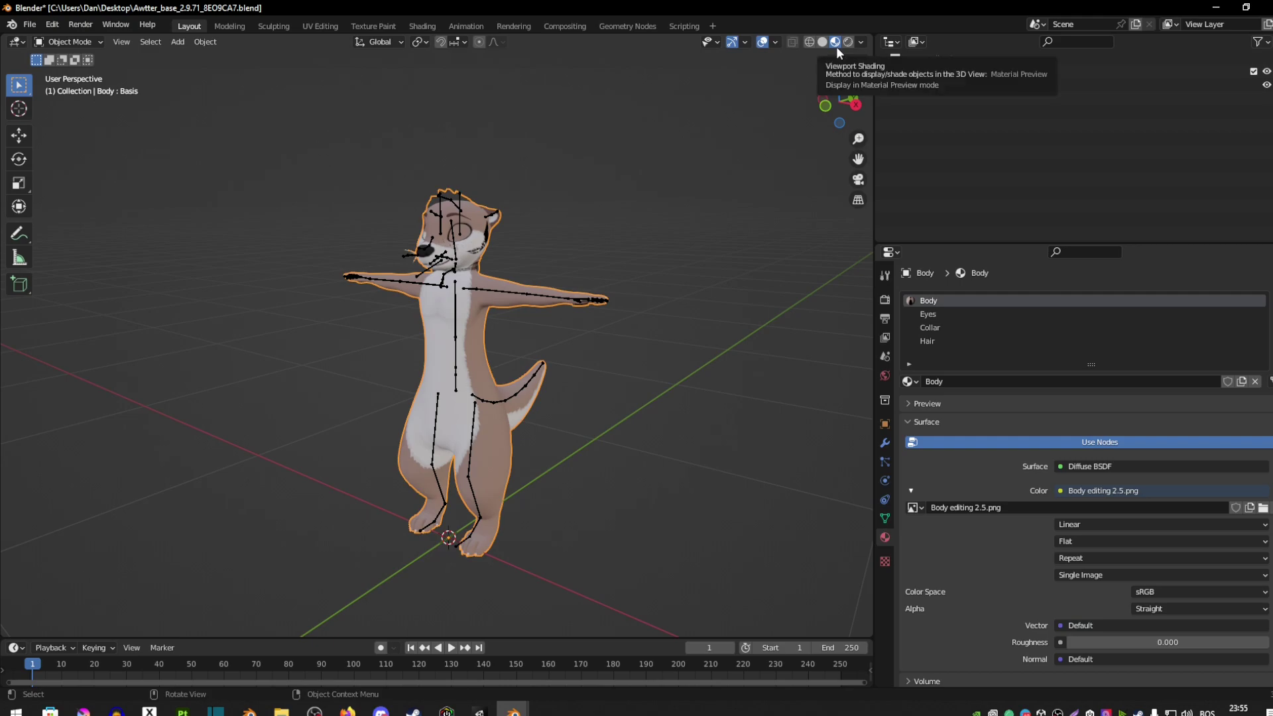
middle_click_drag(524, 258, 498, 251)
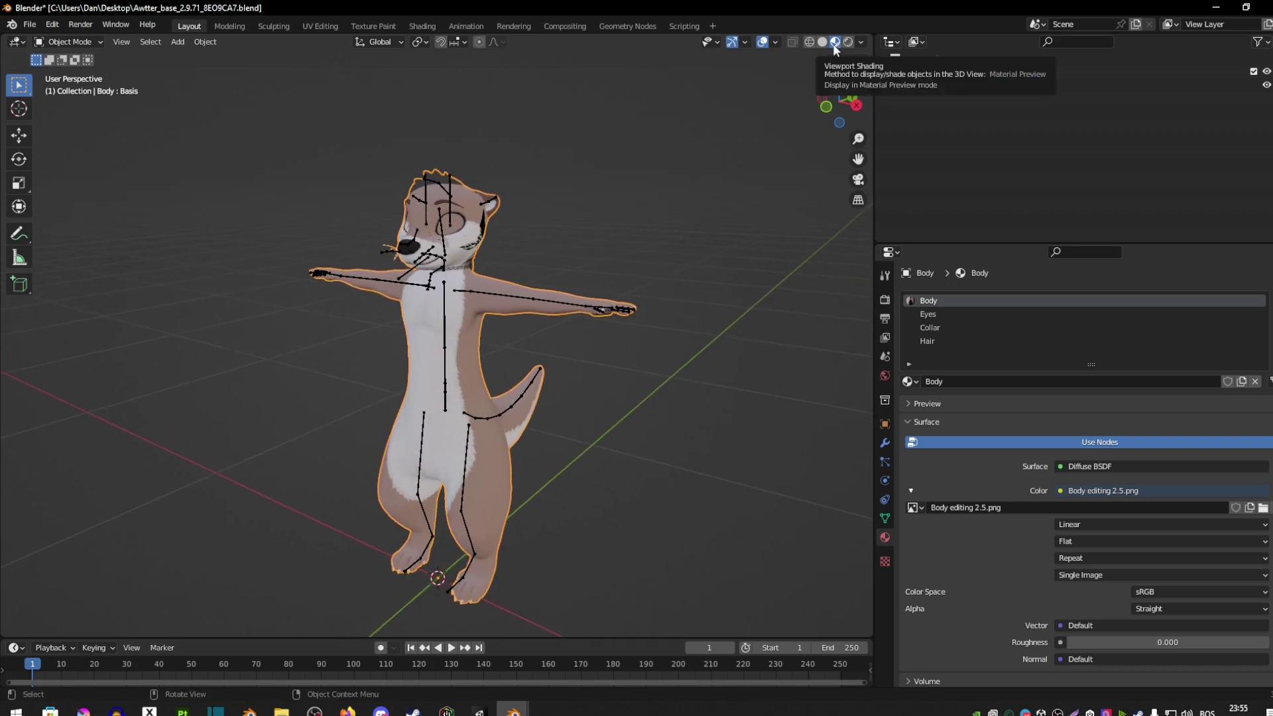
middle_click_drag(763, 101, 721, 137)
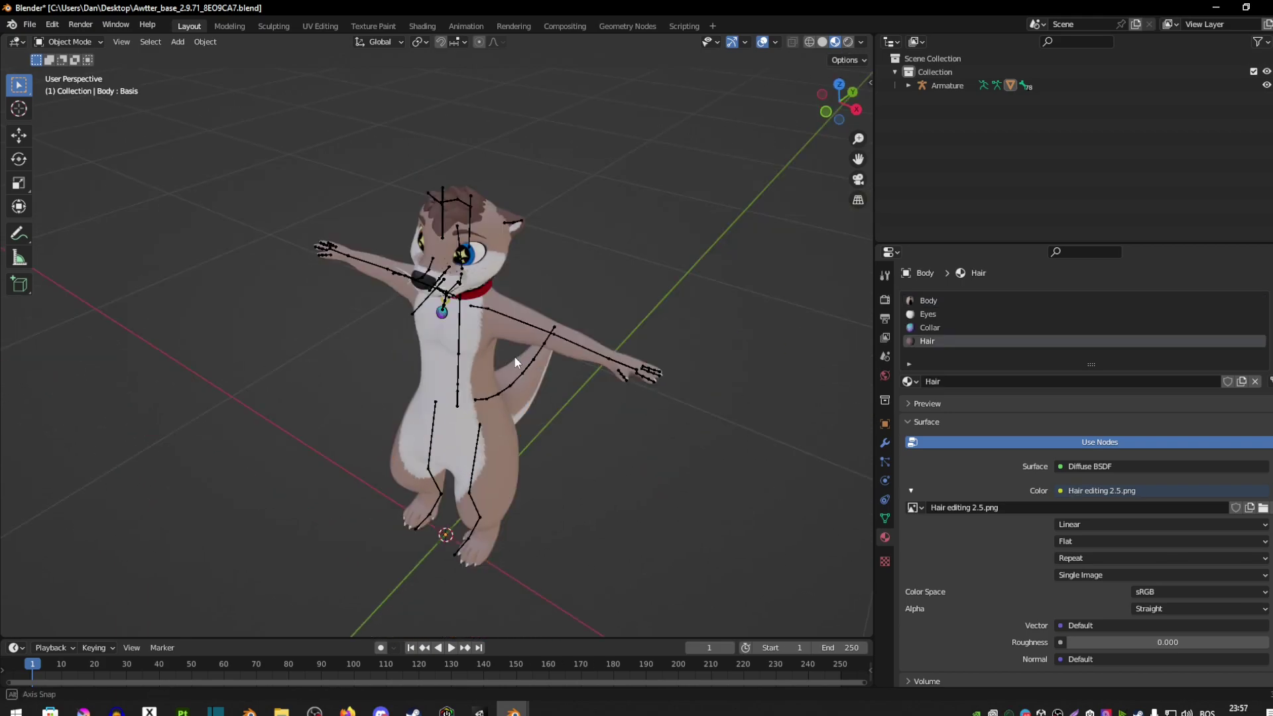
middle_click_drag(516, 362, 262, 395)
- Set the render engine to Cycles with GPU Compute as the device and display the 3D view in Rendered shading
left_click(885, 299)
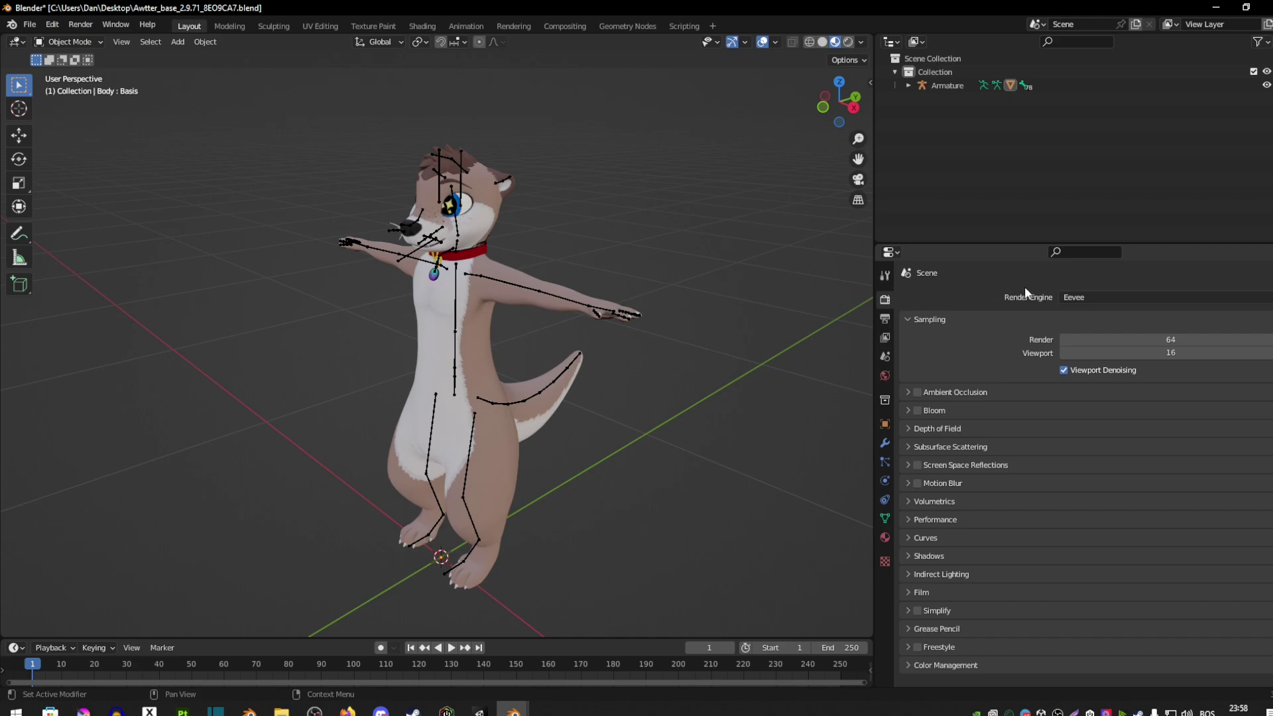
left_click(1080, 298)
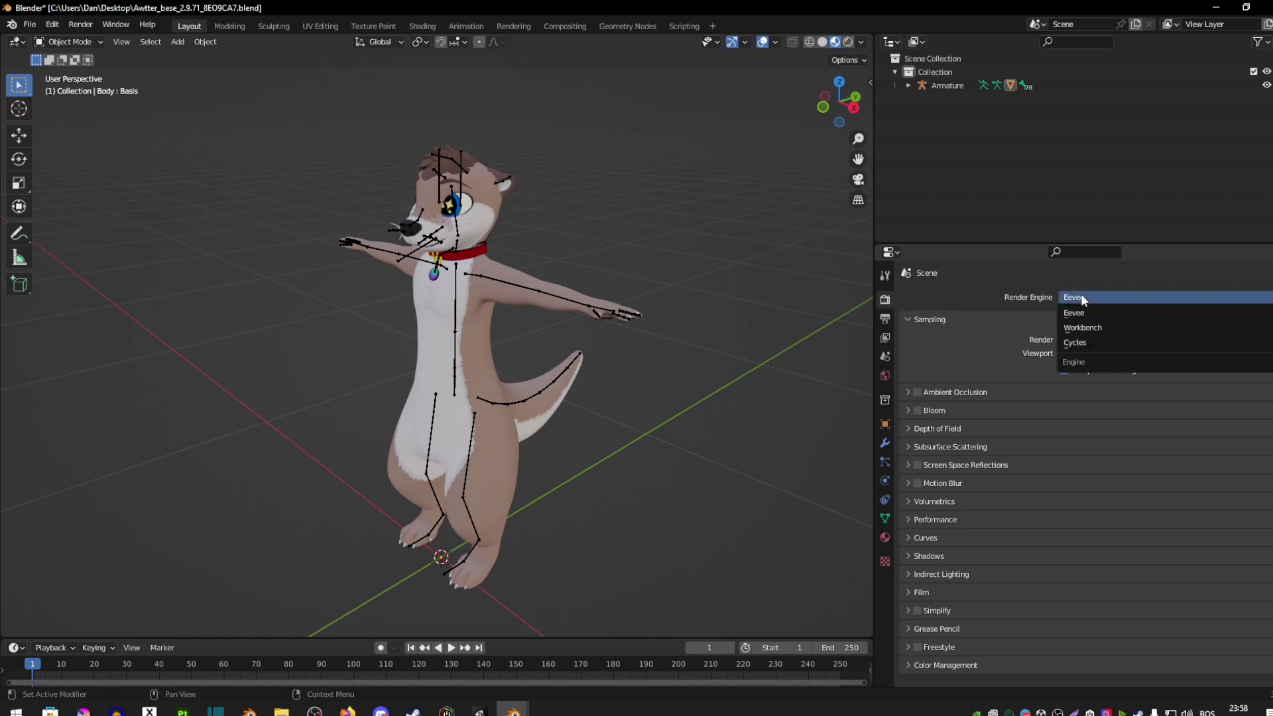
left_click(1080, 343)
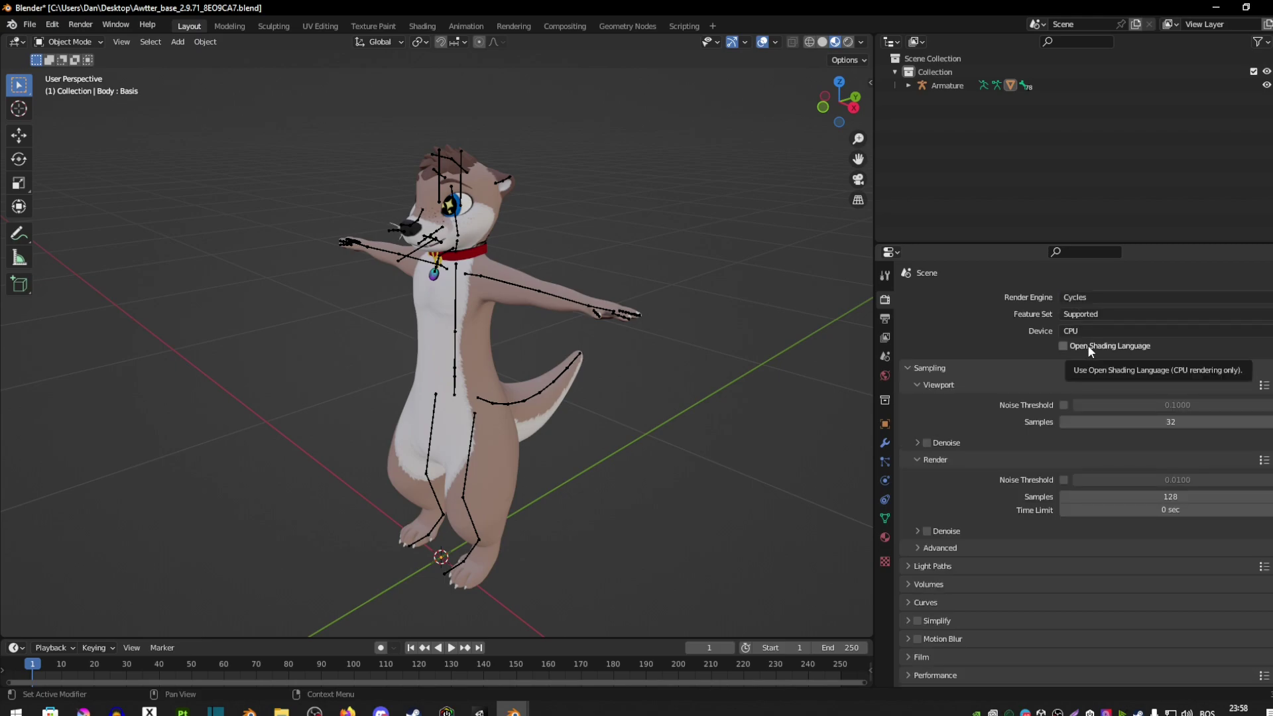
left_click(1082, 332)
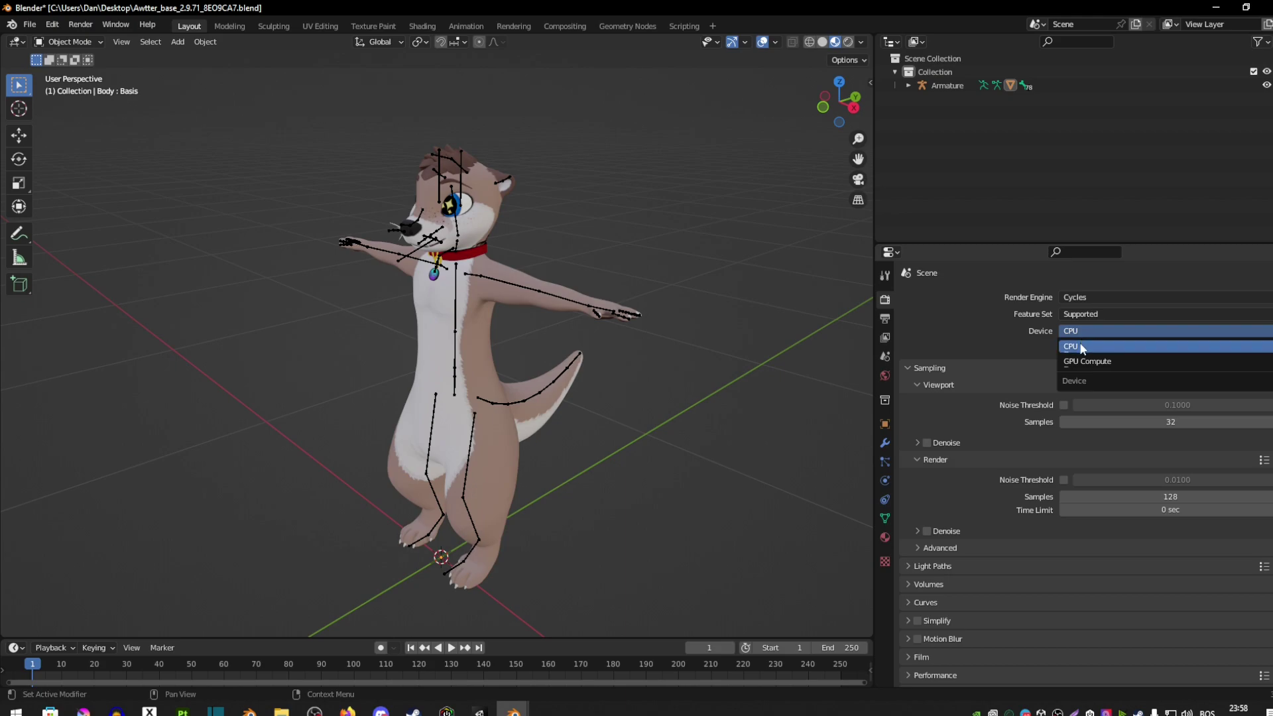
left_click(1080, 361)
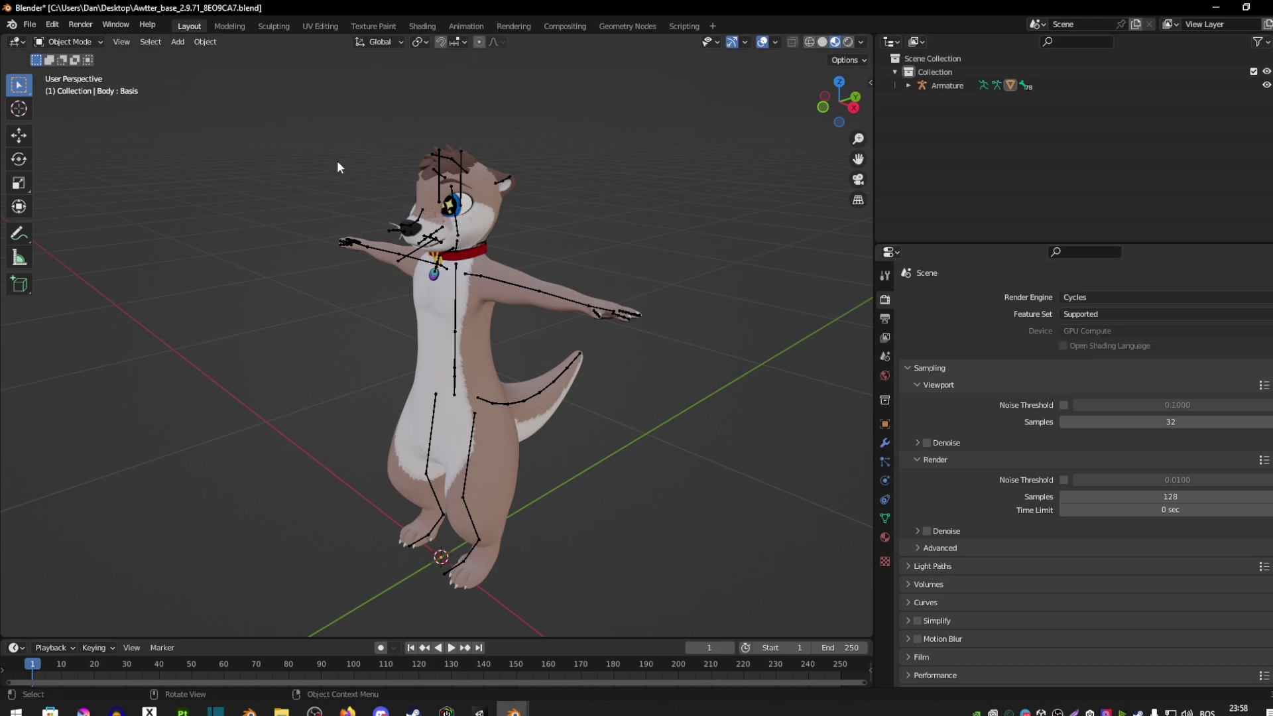
left_click(849, 43)
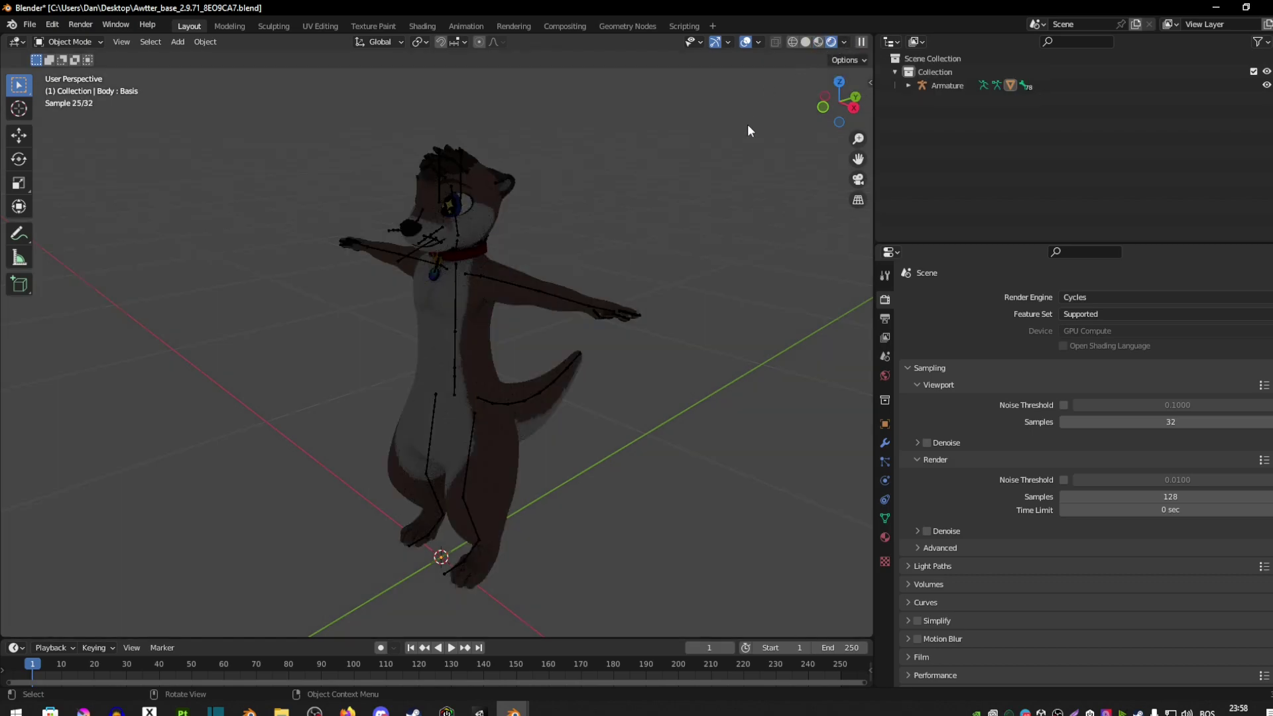
- Add a Spot light to the scene
middle_click_drag(473, 253, 607, 302)
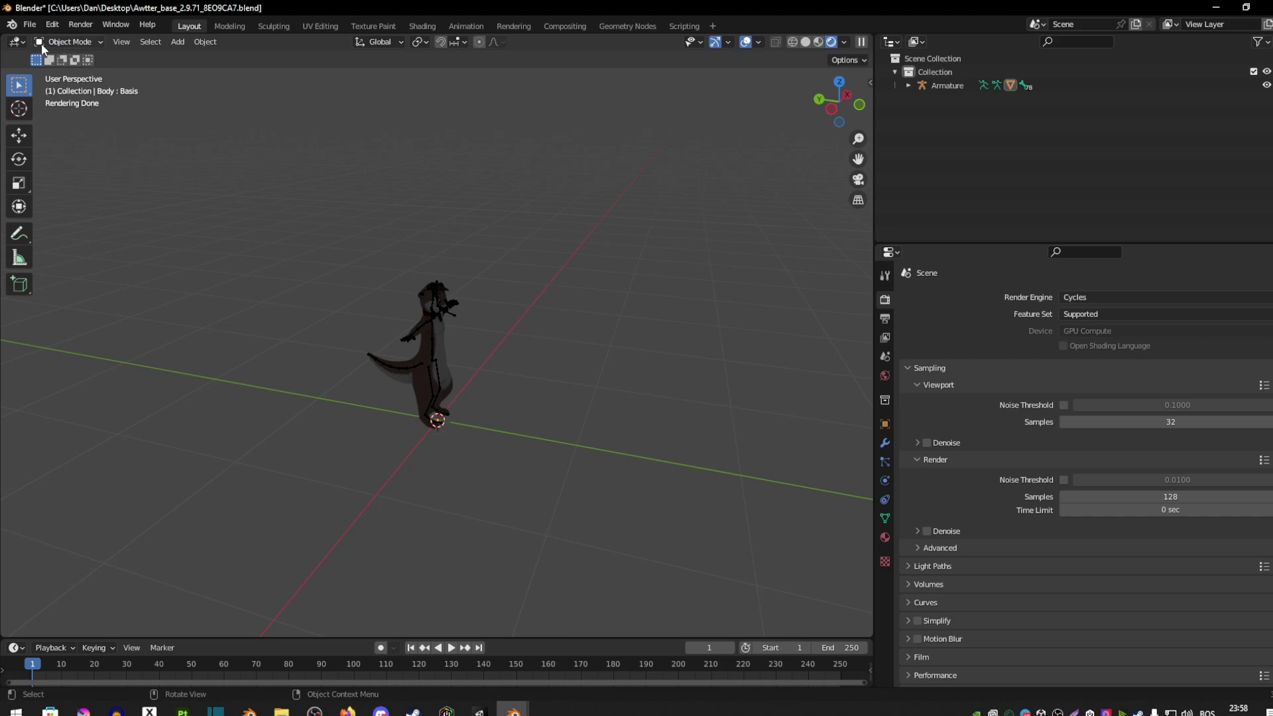
left_click(178, 42)
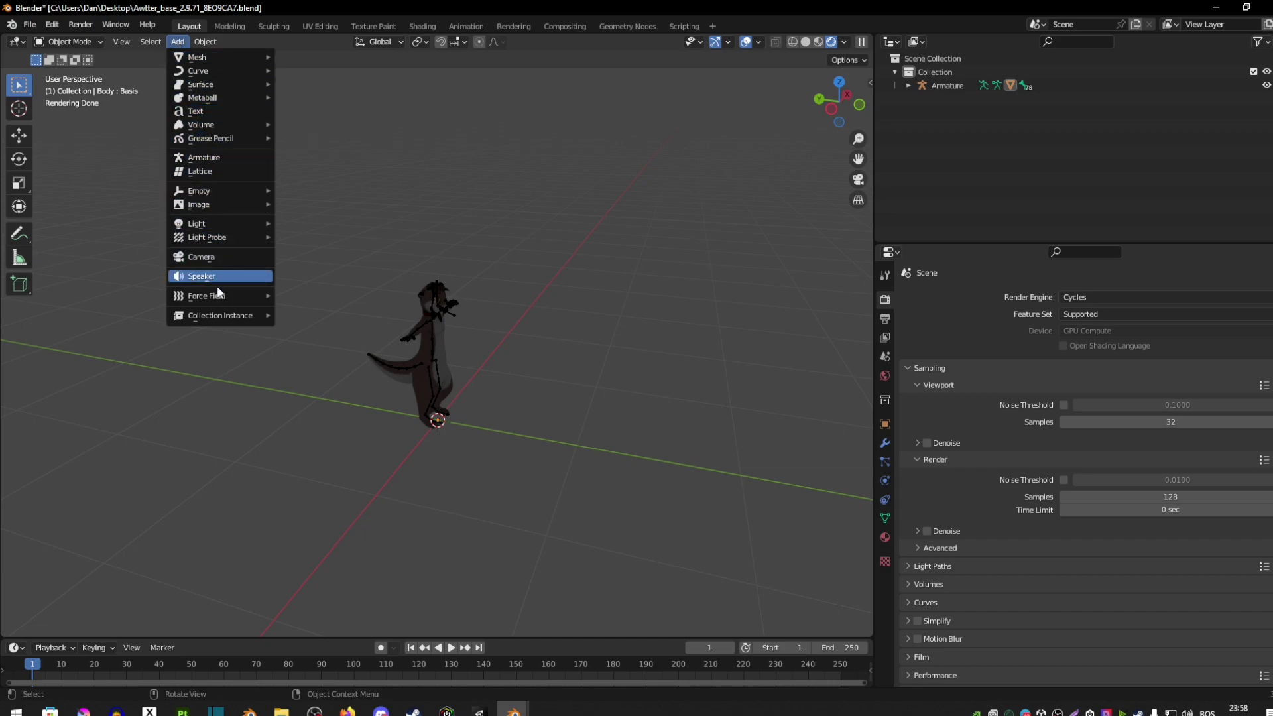
mouse_move(211, 228)
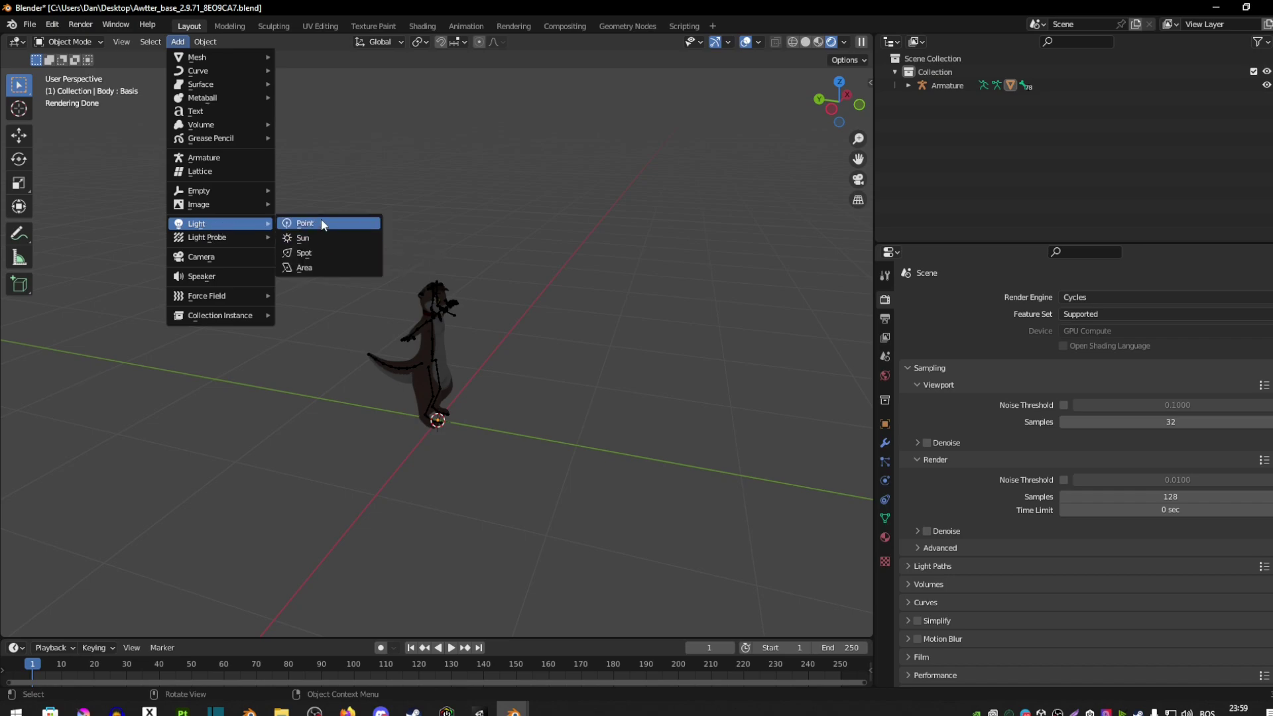
left_click(336, 253)
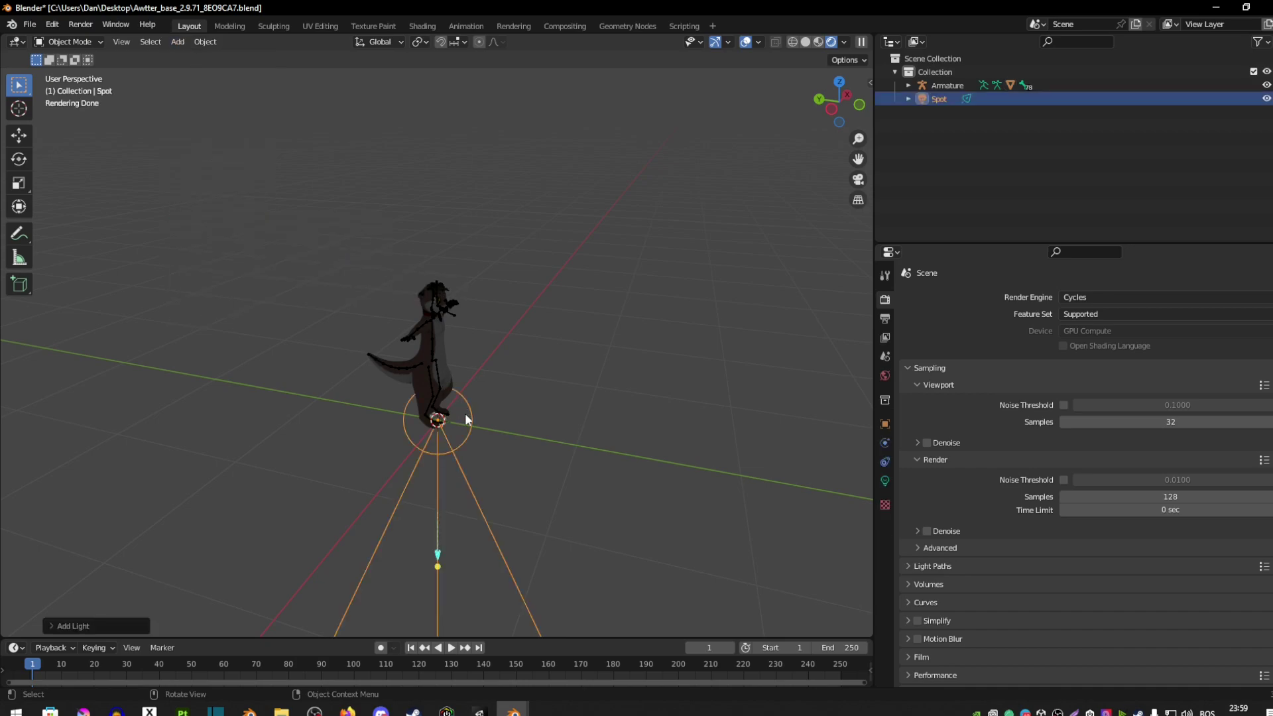
- Move the spot light from the character's feet to above its head and out in front of it
middle_click_drag(463, 472, 501, 371)
left_click_drag(447, 416, 442, 423)
left_click(442, 426)
left_click(452, 443)
middle_click_drag(453, 443, 460, 442)
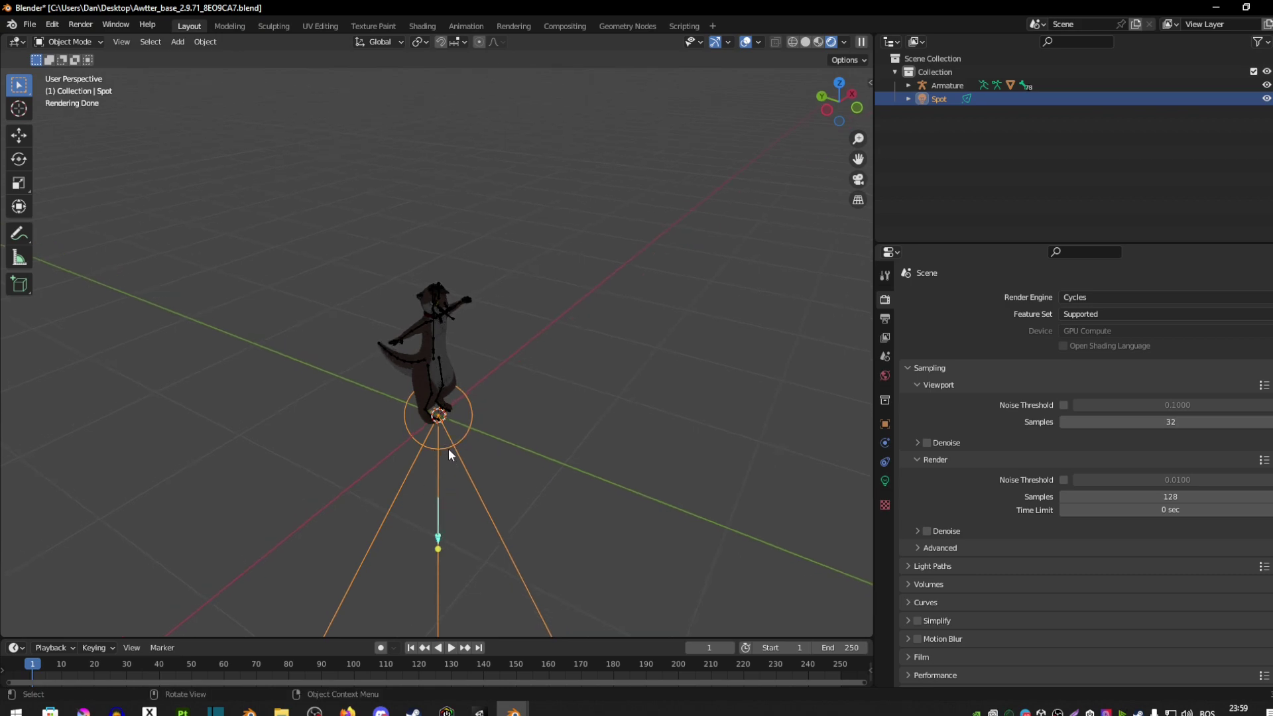
left_click(24, 135)
left_click_drag(445, 360, 469, 142)
left_click_drag(396, 191, 526, 222)
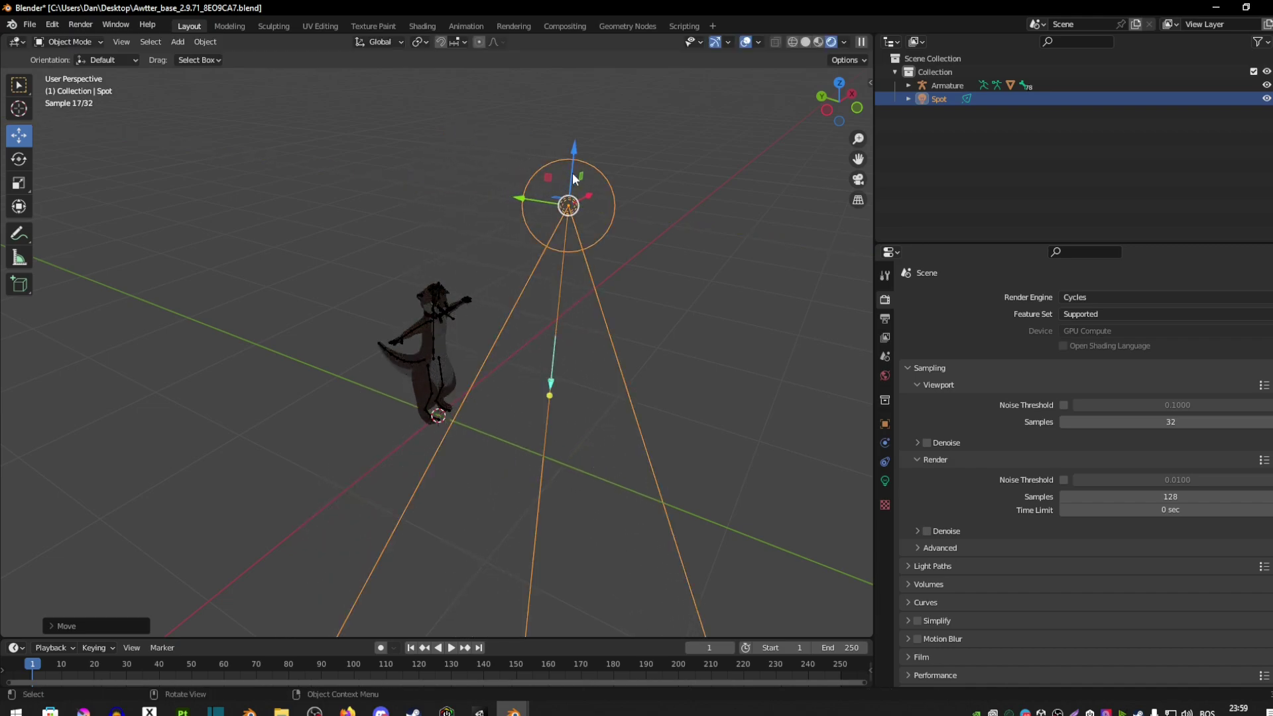
middle_click_drag(614, 288, 550, 282)
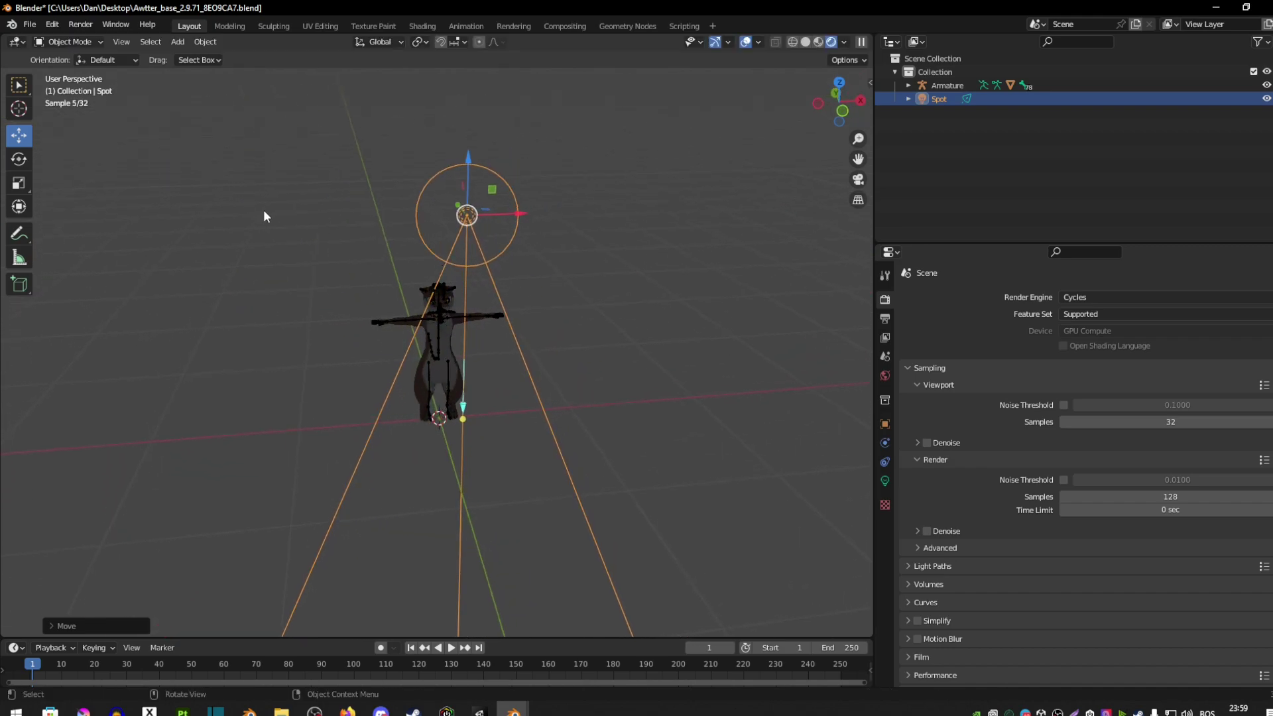
- Rotate the spot light so its beam points at the character, and lower the light slightly
left_click(18, 108)
left_click(19, 135)
left_click(18, 159)
left_click_drag(477, 195, 460, 263)
middle_click_drag(459, 259, 544, 212)
left_click(22, 135)
left_click_drag(557, 120, 575, 176)
- Set the spot light's power to 150 W
middle_click_drag(457, 282, 361, 289)
scroll(448, 278, "up", 6)
middle_click_drag(447, 273, 581, 282)
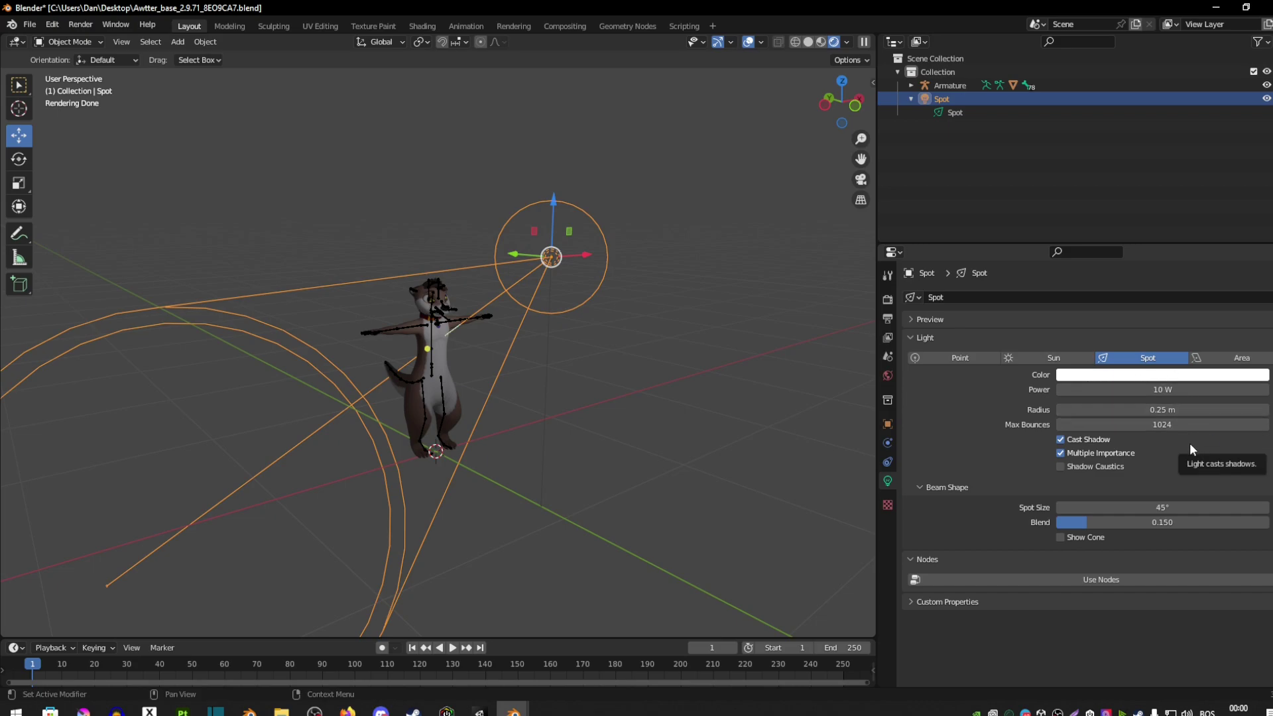
left_click(1168, 389)
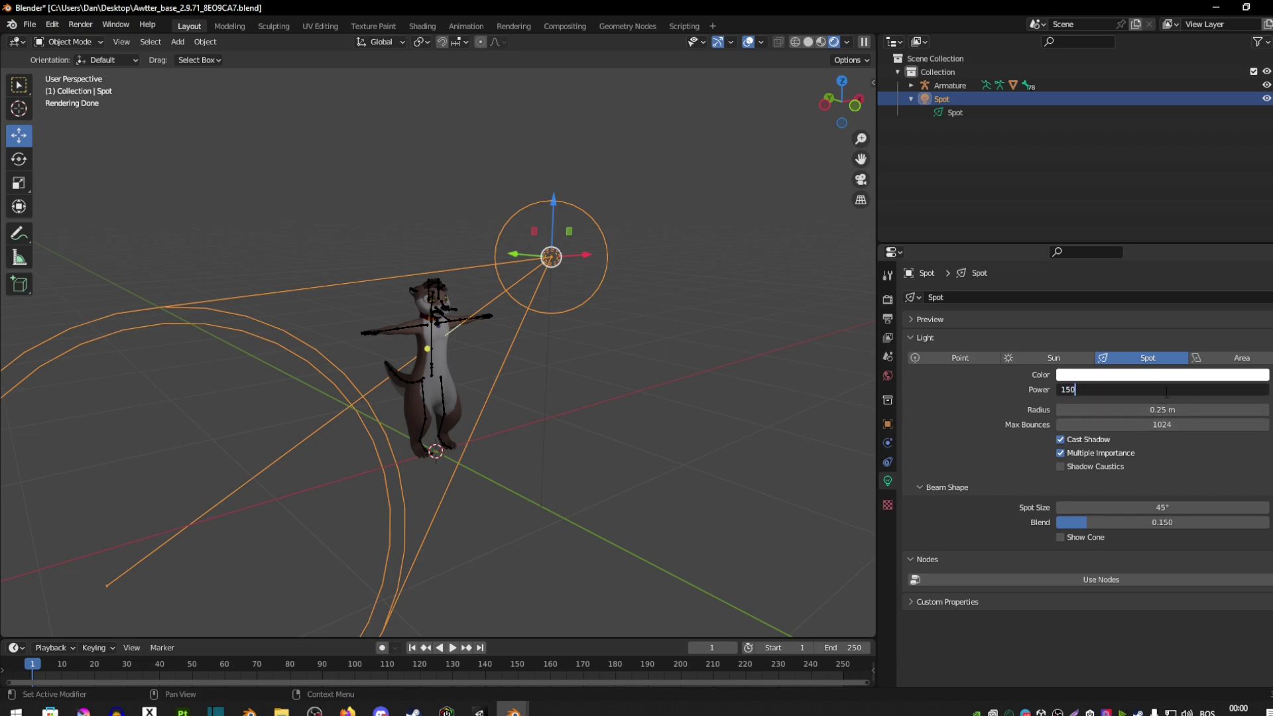
key("Return")
- Move the spot light along the Y axis, farther out in front of the character
middle_click_drag(474, 355, 554, 293)
scroll(451, 325, "up", 5)
scroll(554, 298, "down", 5)
key("g")
key("y")
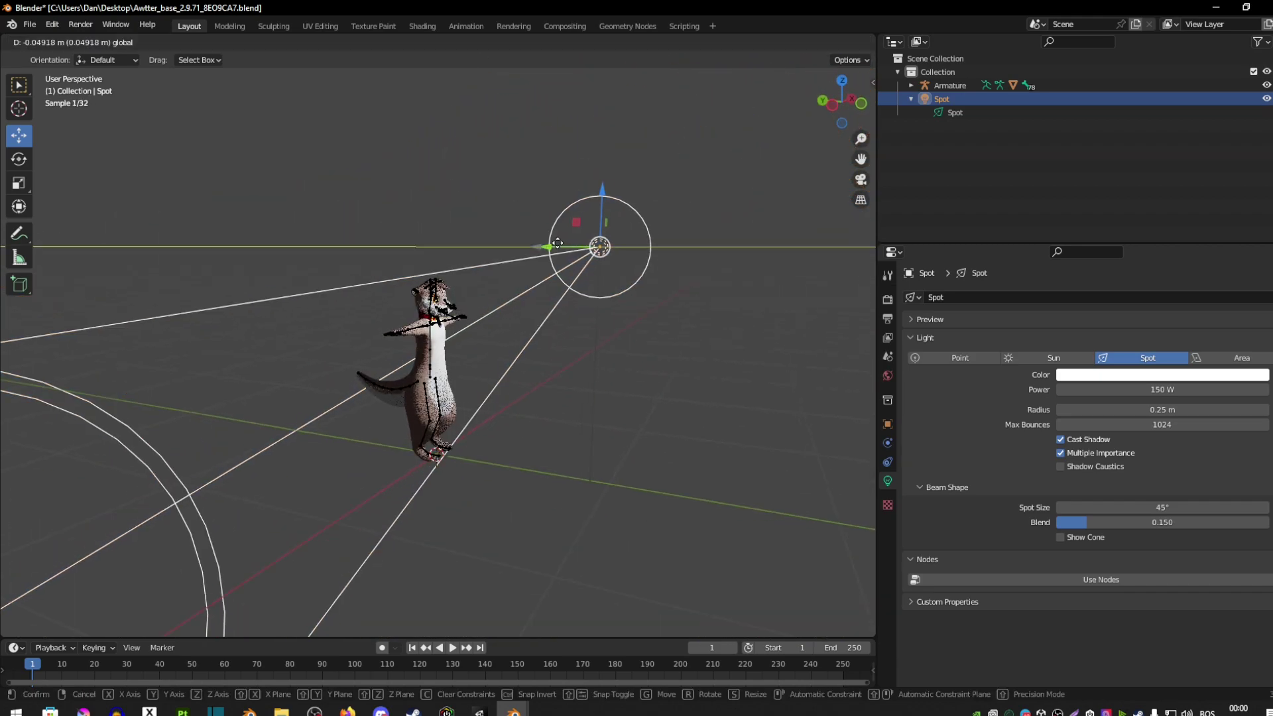
left_click_drag(665, 249, 830, 250)
middle_click_drag(625, 316, 717, 279)
left_click_drag(764, 185, 763, 130)
middle_click_drag(534, 232, 397, 260)
scroll(491, 250, "up", 5)
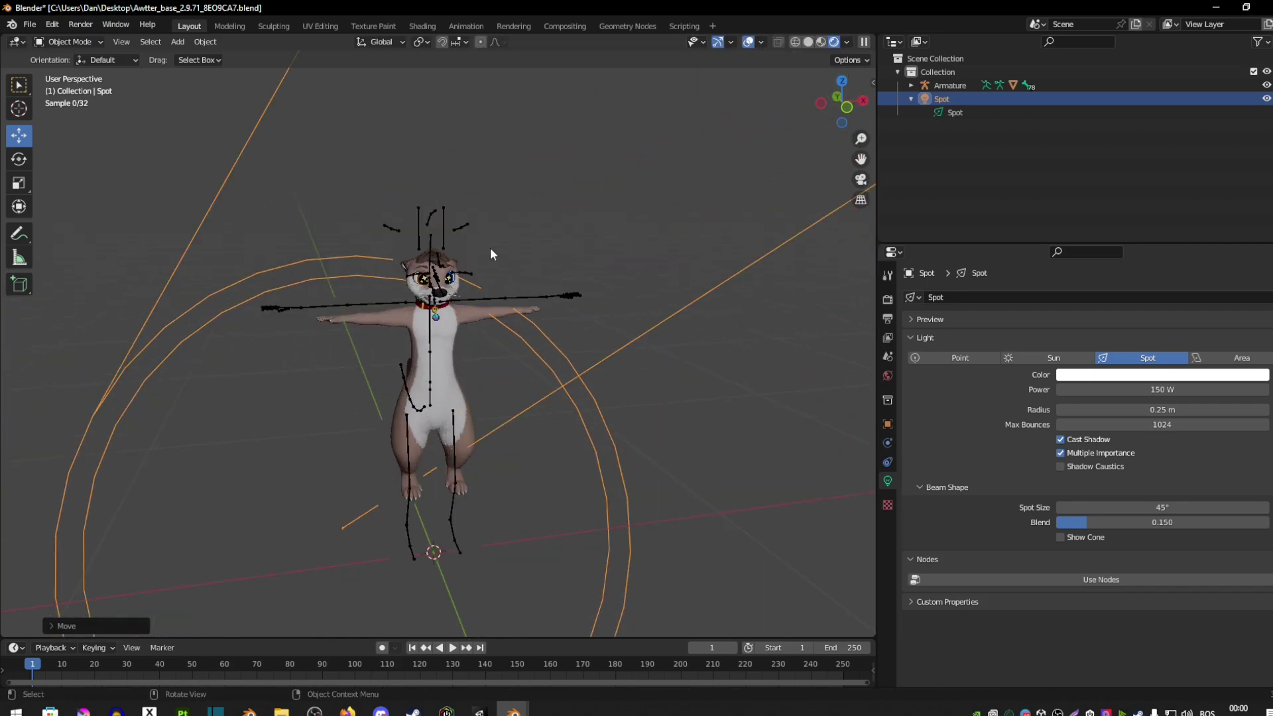
middle_click_drag(491, 248, 386, 185)
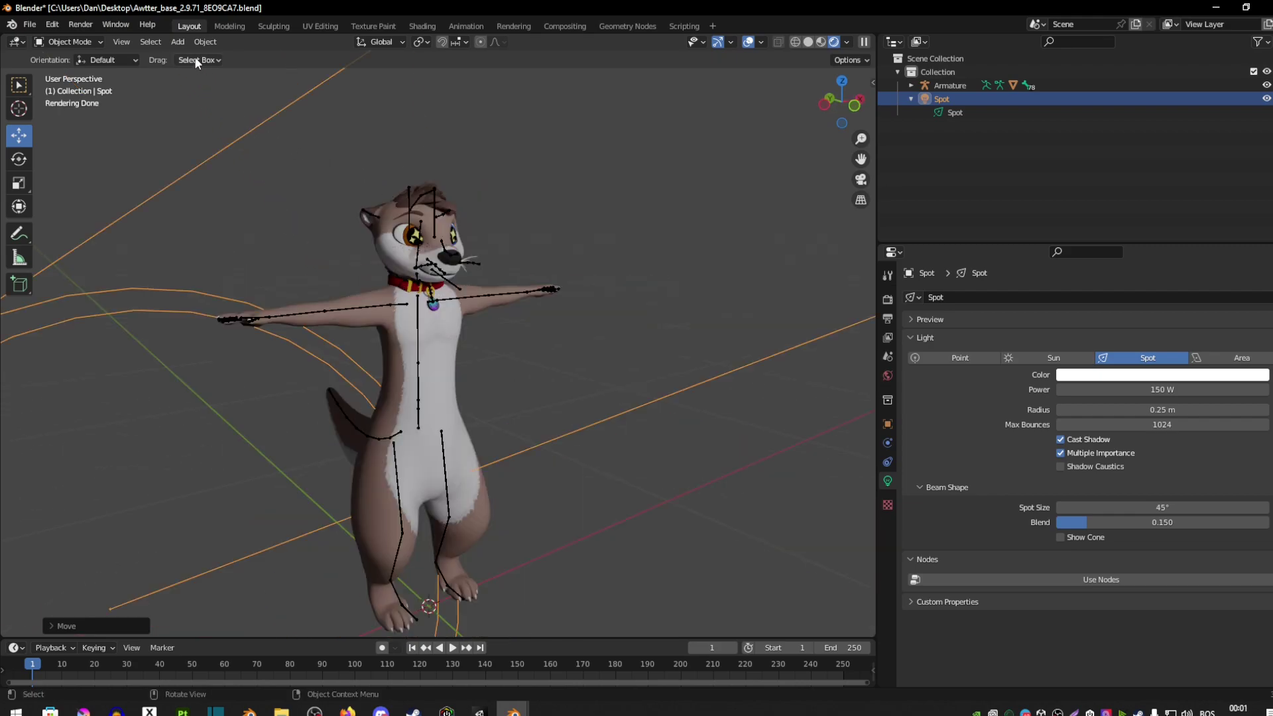
- Add a mesh plane and raise it from the character's feet to about chest height
left_click(179, 42)
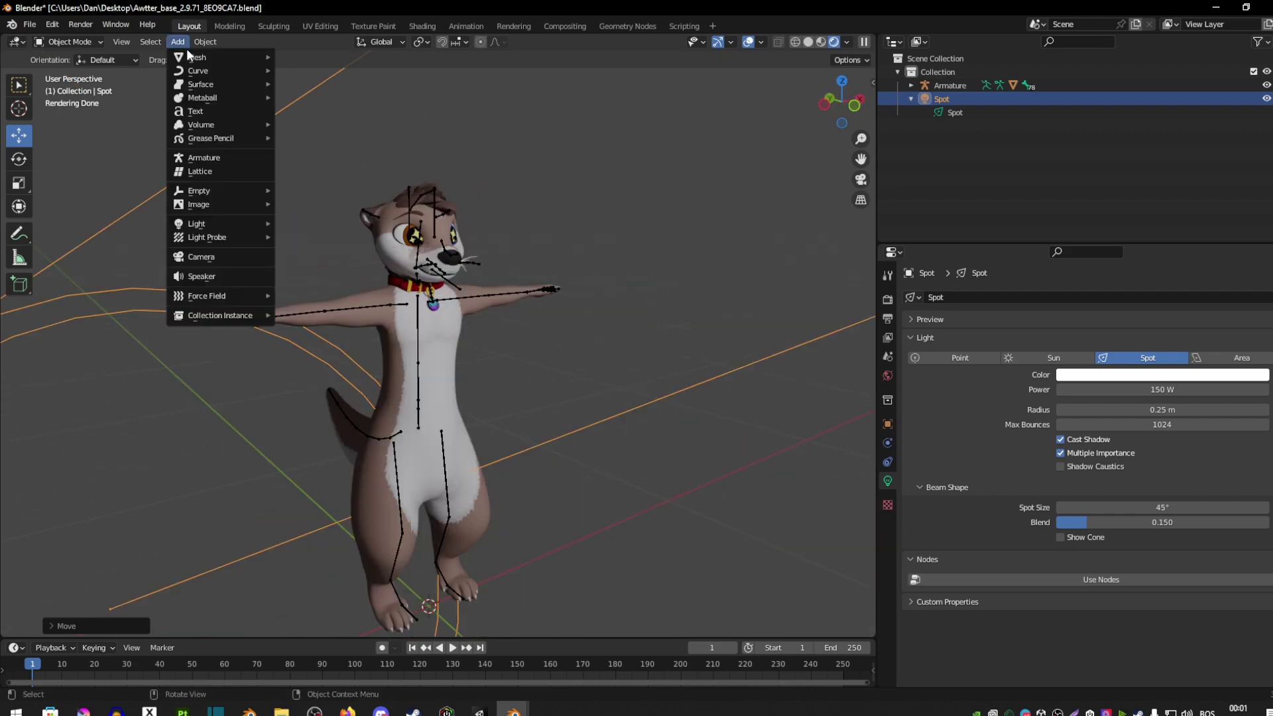
mouse_move(208, 58)
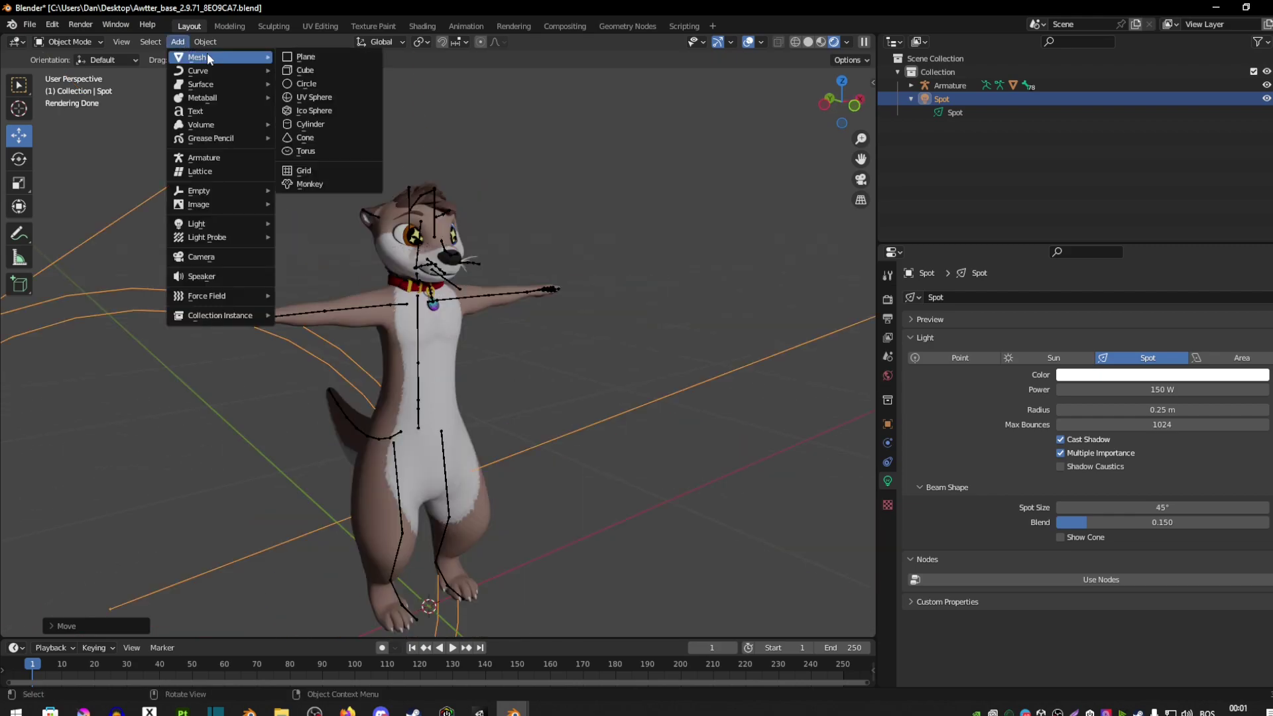
left_click(315, 57)
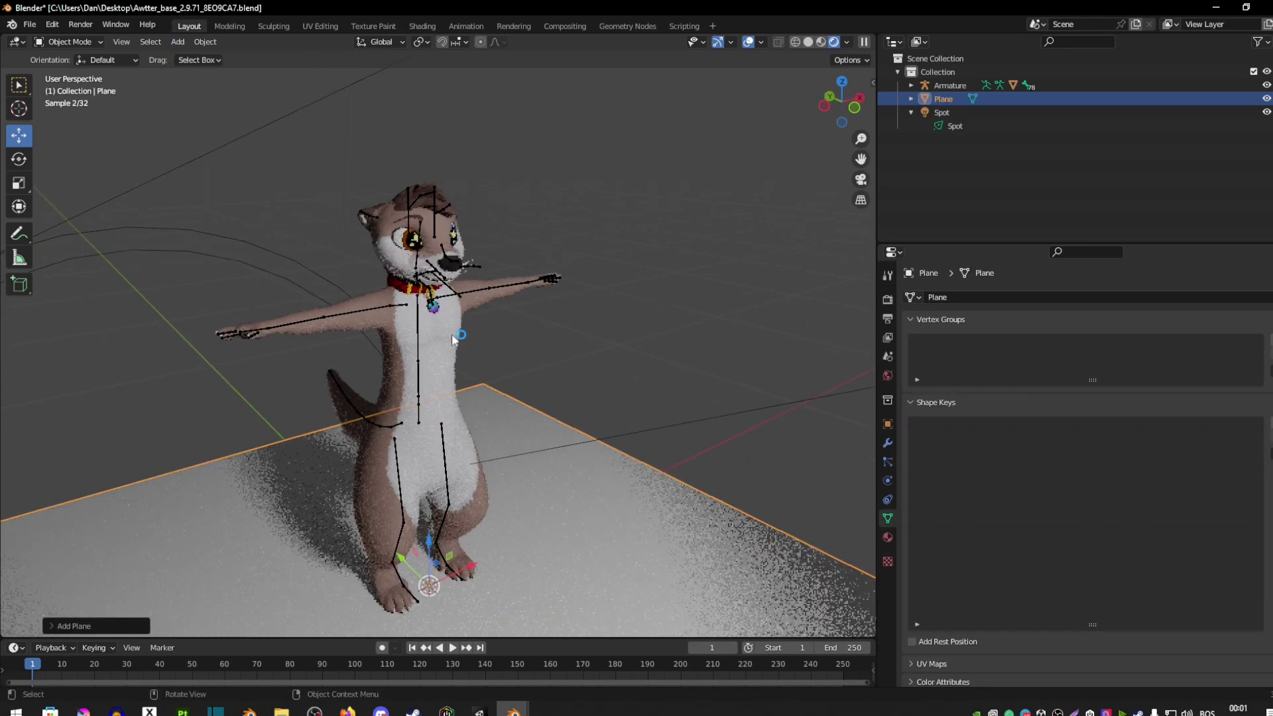
key("g")
key("z")
left_click_drag(457, 372, 447, 311)
left_click_drag(400, 350, 343, 319)
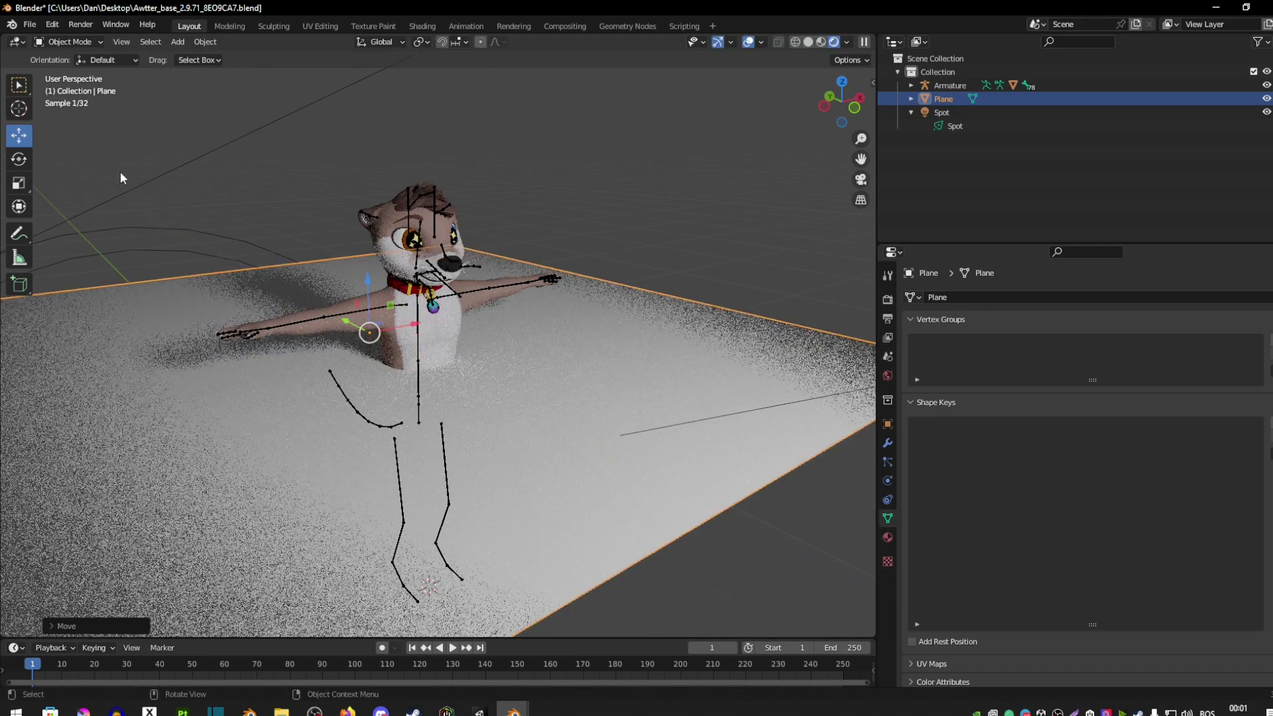
- Rotate the plane upright and place it behind the character as a backdrop
left_click(13, 114)
middle_click_drag(373, 364, 312, 367)
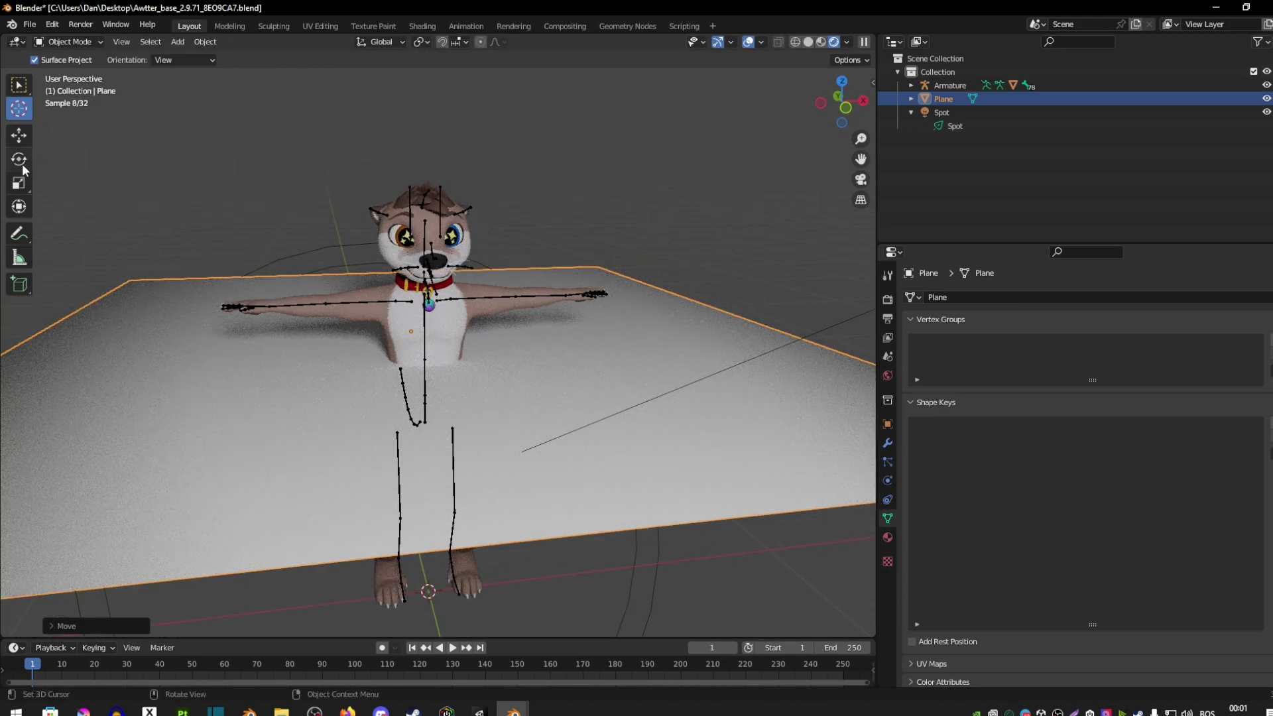
left_click(18, 159)
left_click_drag(414, 316, 442, 343)
middle_click_drag(442, 342, 403, 325)
left_click(18, 135)
middle_click_drag(822, 696, 1114, 693)
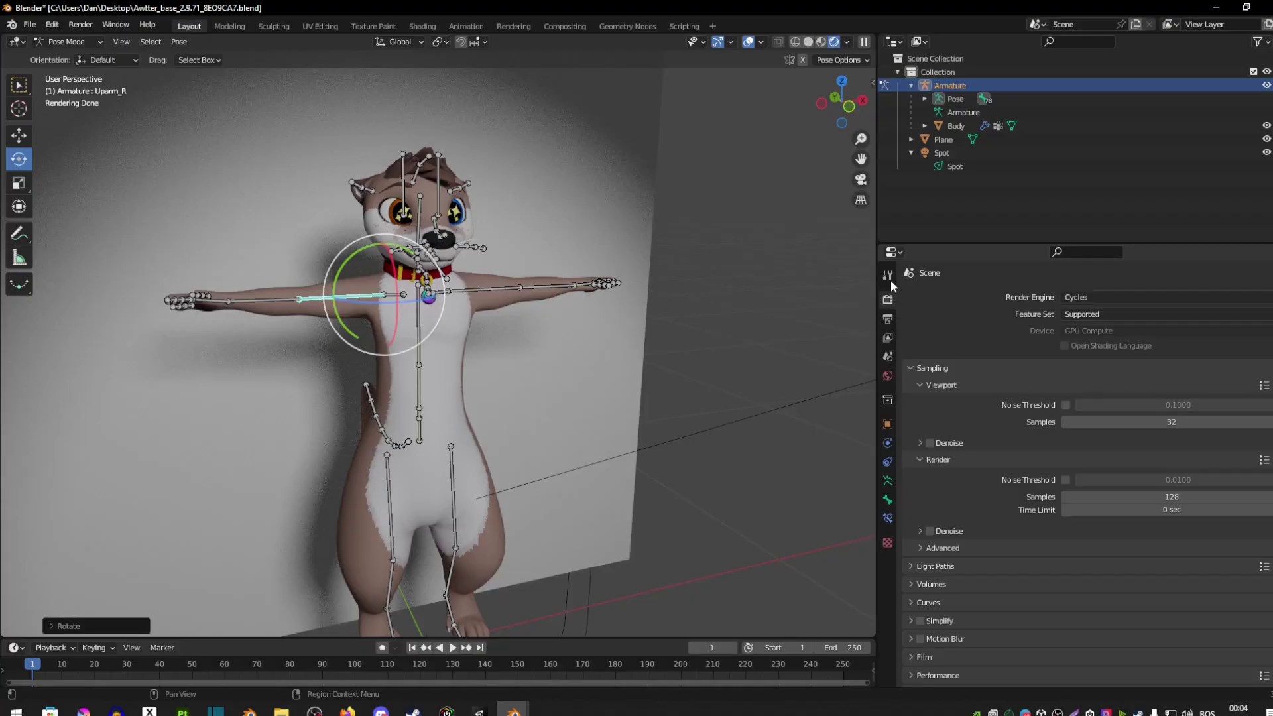
- Switch the viewport from rendered to Material Preview shading for posing the character's upper body
left_click(821, 41)
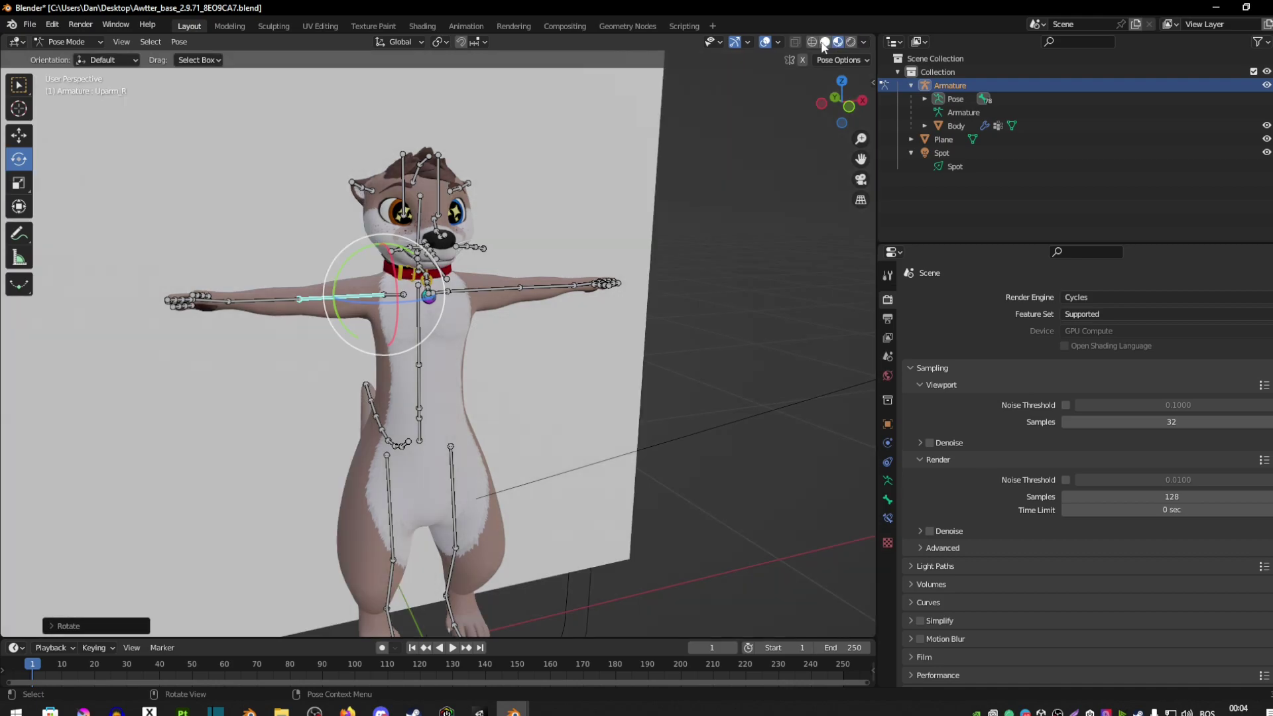
mouse_move(398, 258)
middle_mouse_down()
mouse_move(418, 256)
mouse_move(478, 357)
mouse_move(450, 340)
mouse_move(478, 313)
mouse_move(494, 330)
middle_mouse_up()
scroll(419, 257, "up", 1)
scroll(479, 357, "up", 2)
left_click_drag(449, 363, 444, 346)
middle_click_drag(444, 341, 411, 337)
left_click_drag(412, 336, 384, 315)
middle_click_drag(383, 316, 535, 289)
key("ctrl+z")
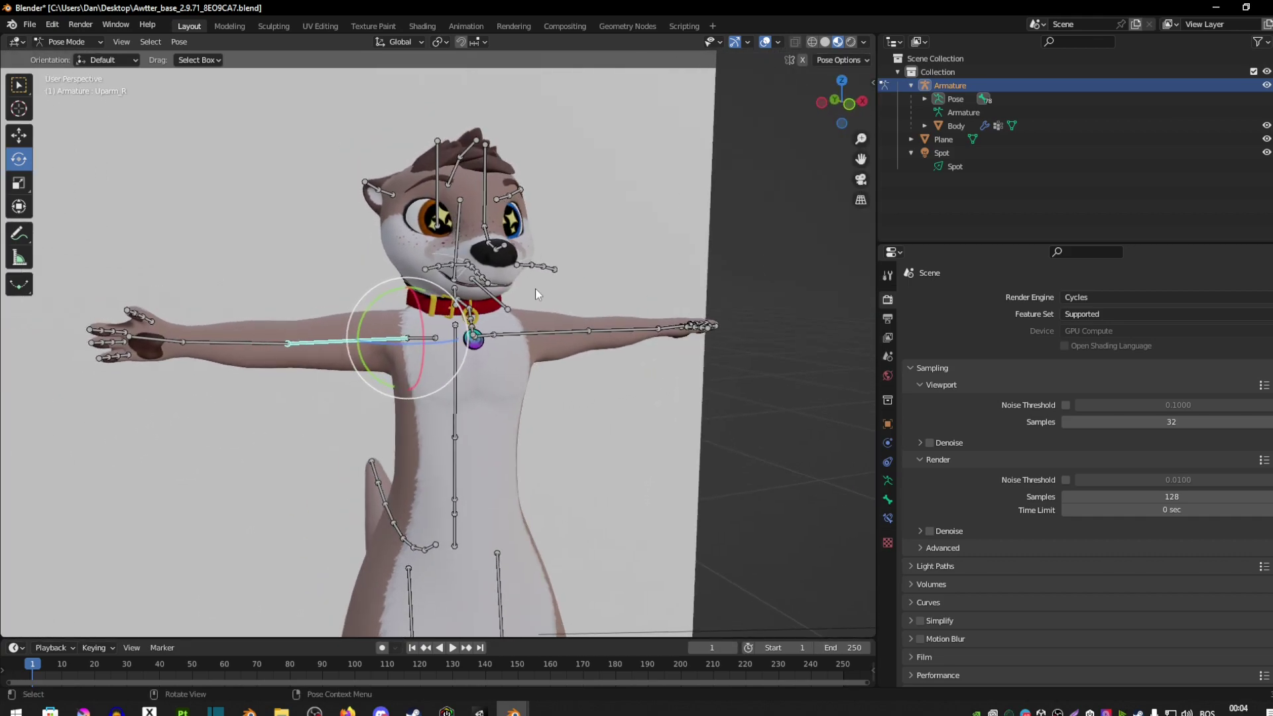
- Rotate the bones of the character's right arm out of the T-pose, starting with the upper arm
scroll(484, 312, "up", 1)
left_click(212, 342)
middle_click_drag(279, 322, 328, 333)
left_click(343, 341)
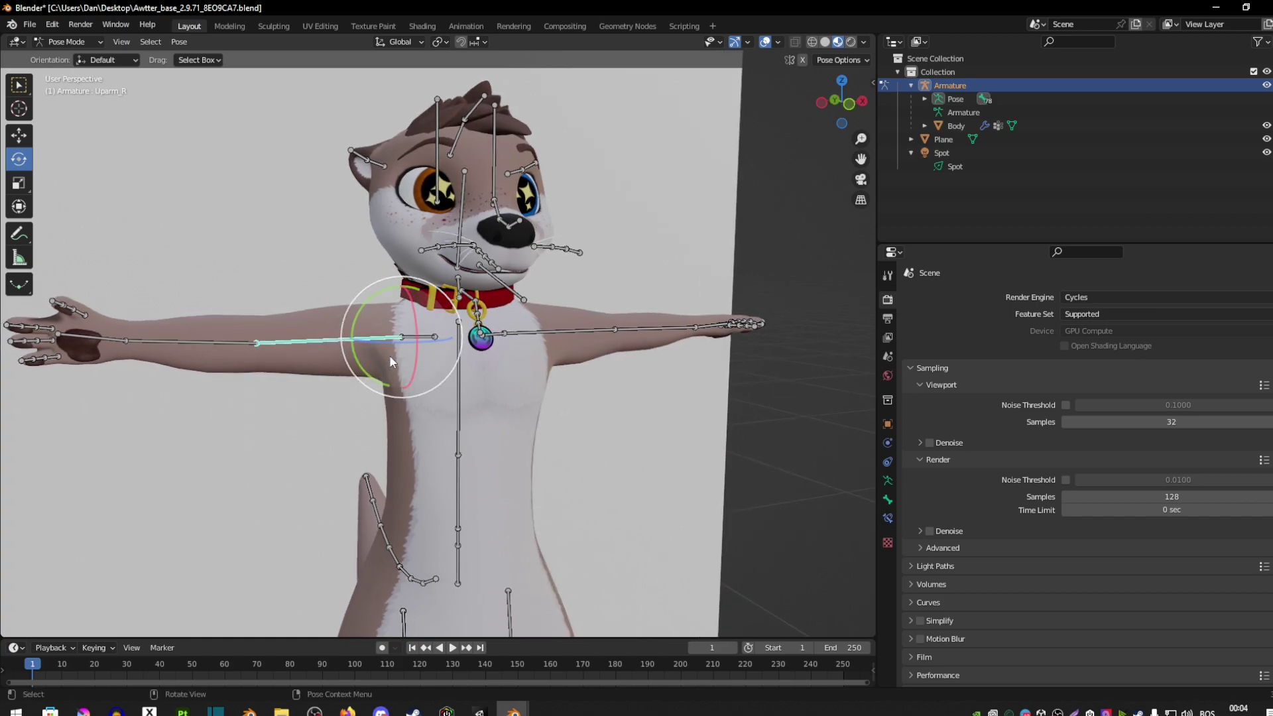
left_click_drag(387, 341, 398, 341)
middle_click_drag(398, 340, 363, 334)
left_click_drag(412, 320, 417, 328)
middle_click_drag(417, 327, 409, 329)
left_click_drag(433, 333, 412, 303)
middle_click_drag(425, 302, 435, 317)
left_click_drag(424, 341, 428, 338)
middle_click_drag(479, 312, 443, 344)
mouse_move(443, 345)
left_mouse_down()
mouse_move(430, 355)
mouse_move(445, 334)
mouse_move(432, 347)
left_mouse_up()
middle_click_drag(426, 346, 385, 342)
left_click(316, 320)
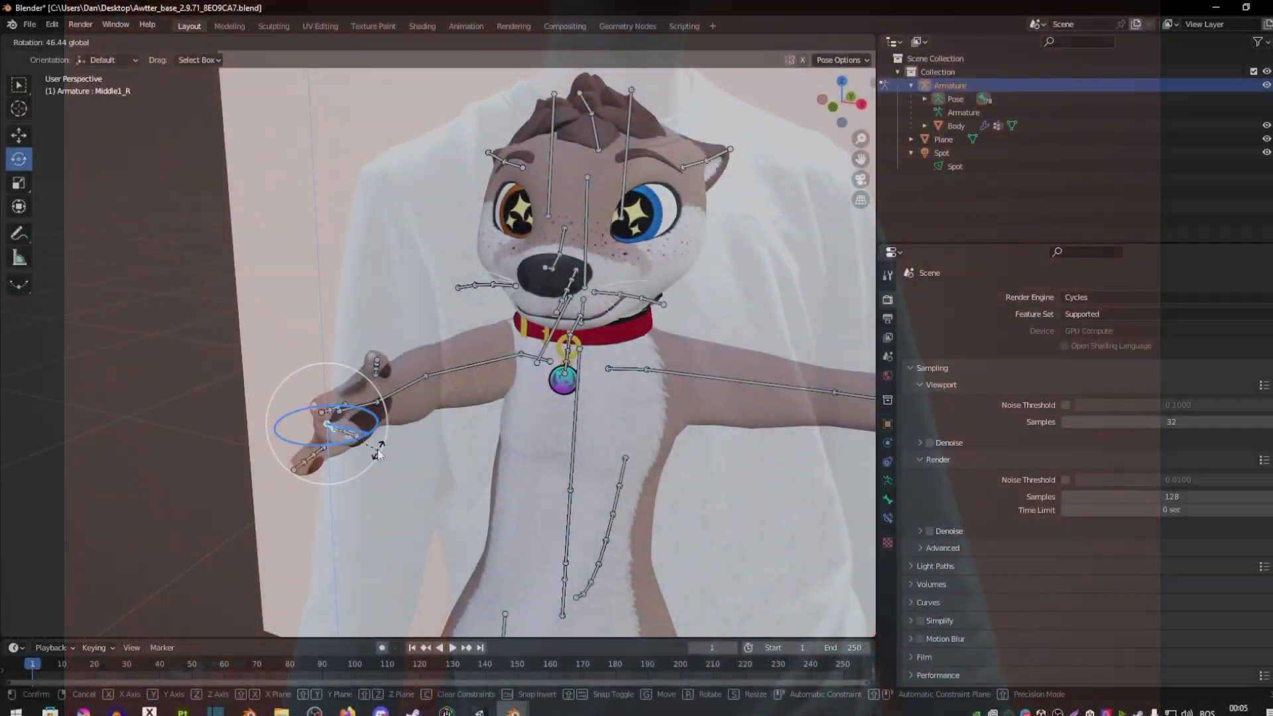
- Curl the middle finger of the character's right hand by rotating its Middle1_R bone
right_click(411, 439)
middle_click_drag(468, 463, 372, 427)
scroll(199, 358, "up", 2)
middle_click_drag(93, 338, 312, 350, "shift")
scroll(302, 349, "up", 1)
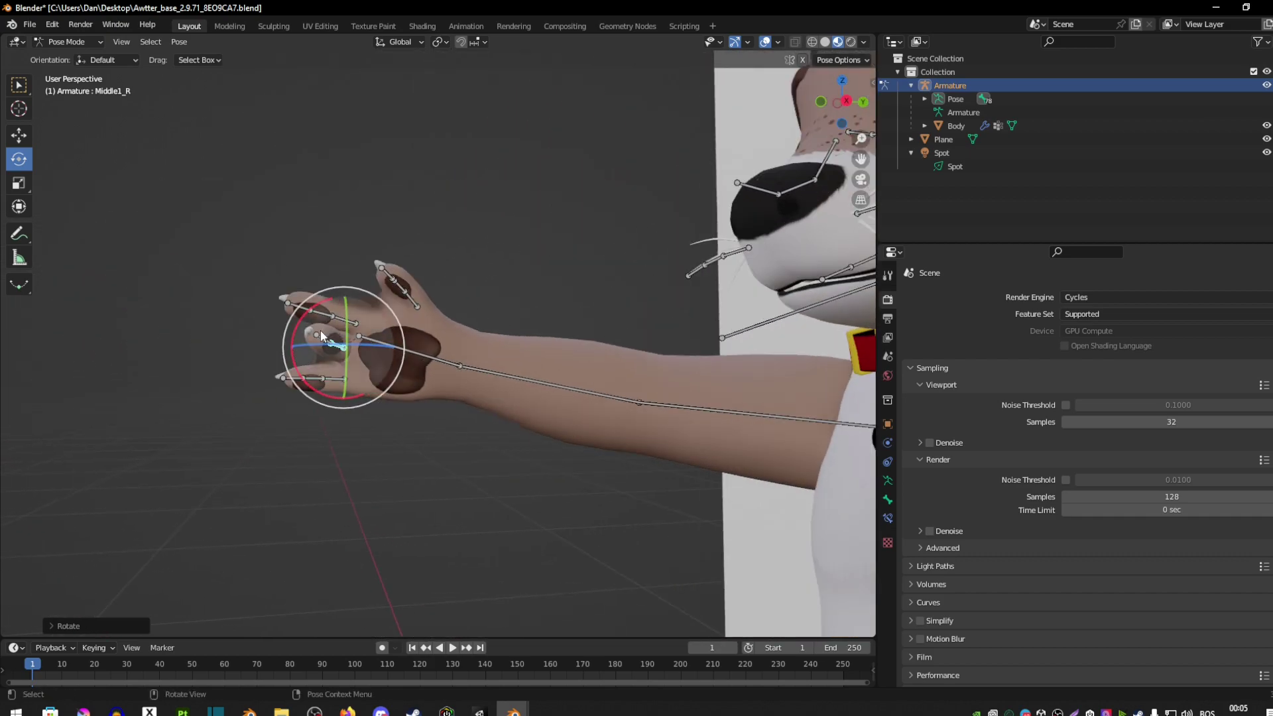
left_click(298, 344)
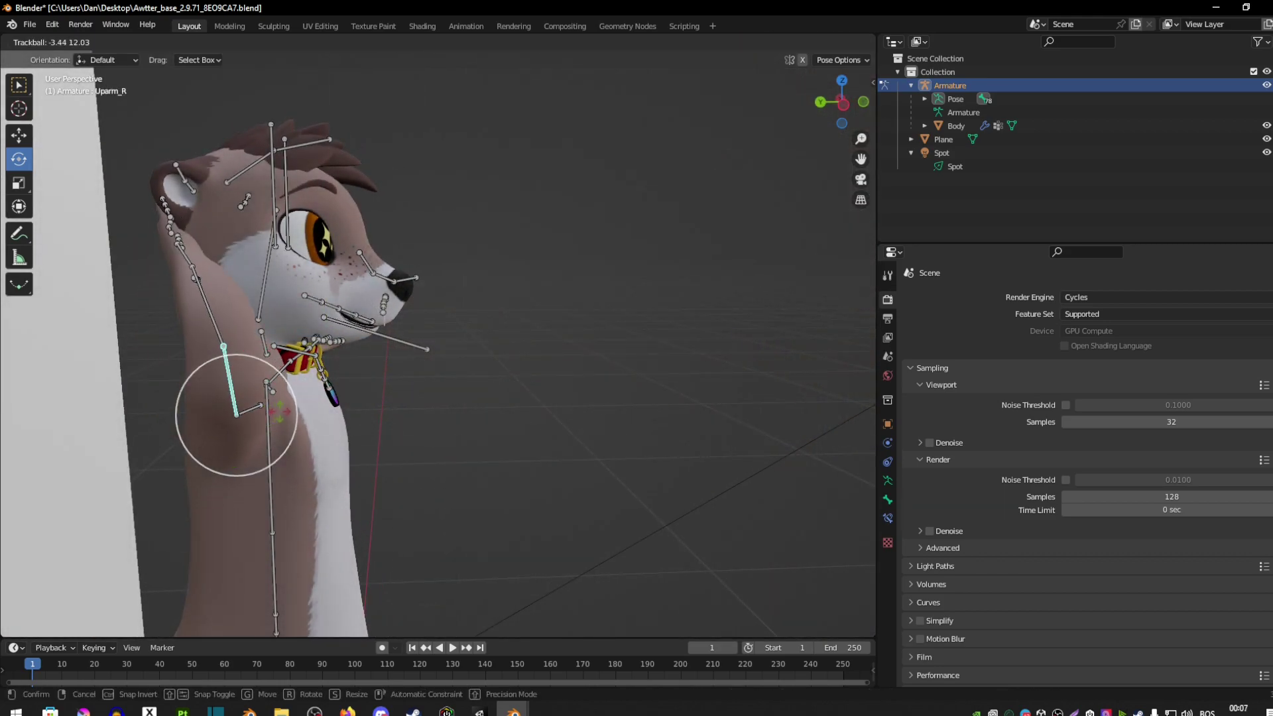
- Rotate the arm bones so the right hand rests behind the head and the left arm hangs down
left_click(285, 341)
middle_click_drag(285, 341, 175, 346)
mouse_move(458, 265)
middle_mouse_down()
mouse_move(450, 251)
mouse_move(451, 273)
middle_mouse_up()
mouse_move(627, 378)
middle_mouse_down()
mouse_move(699, 370)
mouse_move(622, 363)
middle_mouse_up()
left_click(629, 370)
left_click_drag(564, 341, 597, 401)
middle_click_drag(596, 401, 639, 375)
middle_click_drag(417, 296, 481, 302)
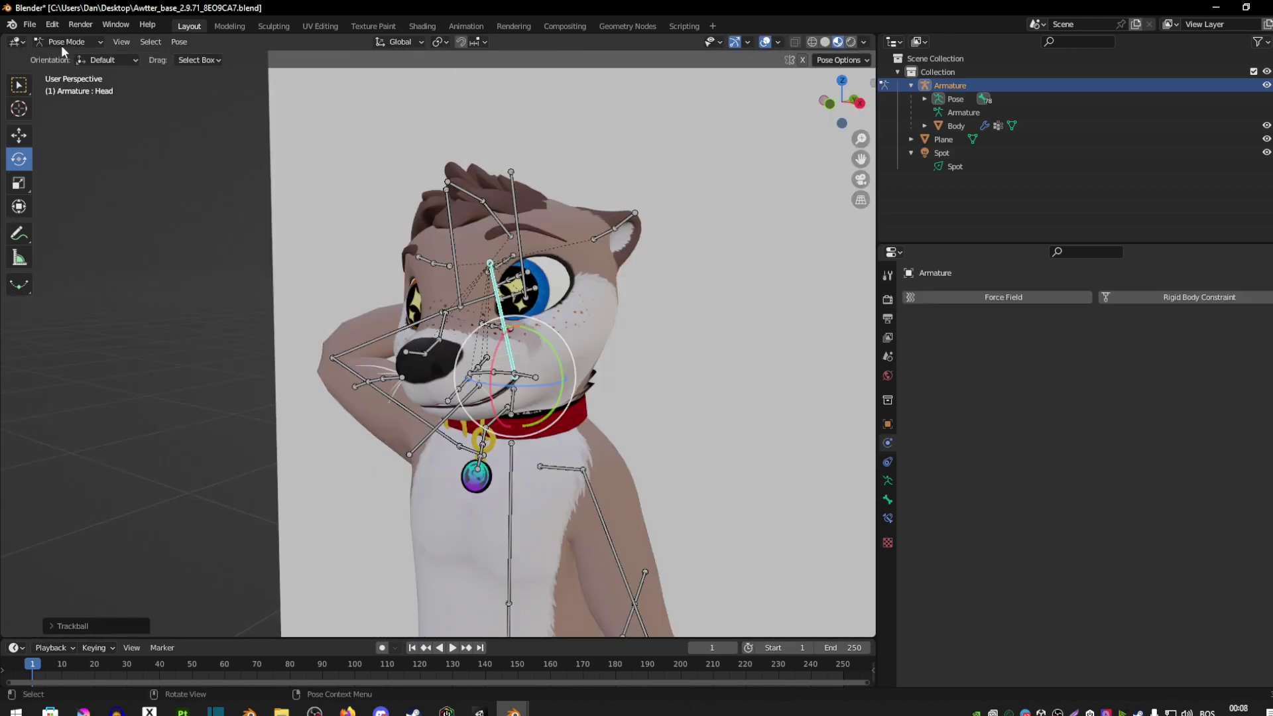
- Return to Object Mode, select the character's Body mesh and open its shape keys
left_click(59, 42)
left_click(66, 50)
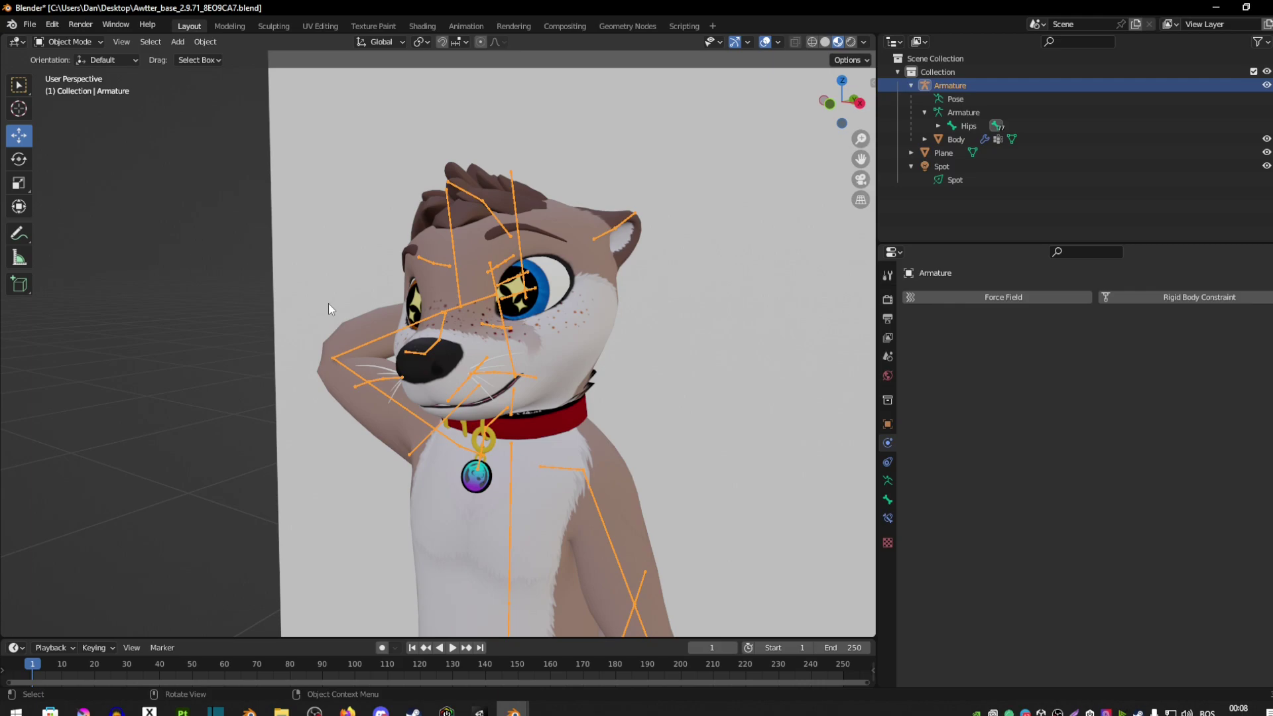
left_click(430, 319)
left_click(887, 443)
left_click(882, 464)
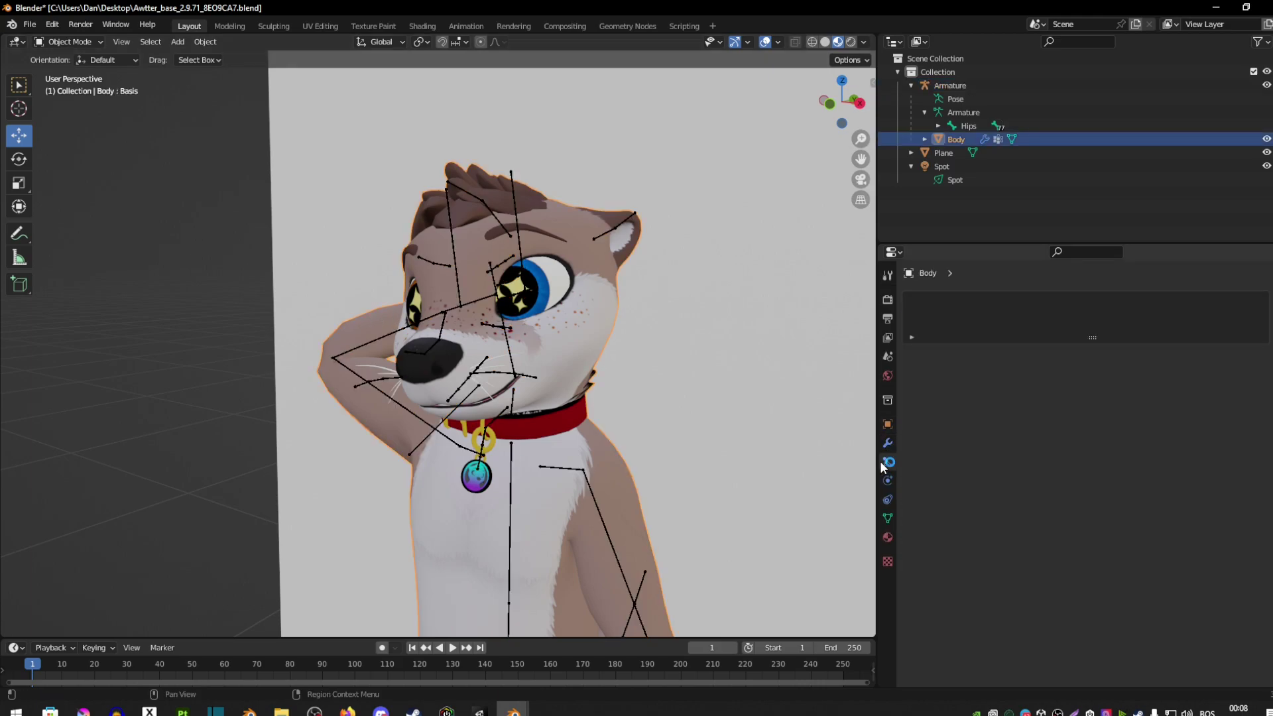
left_click(887, 518)
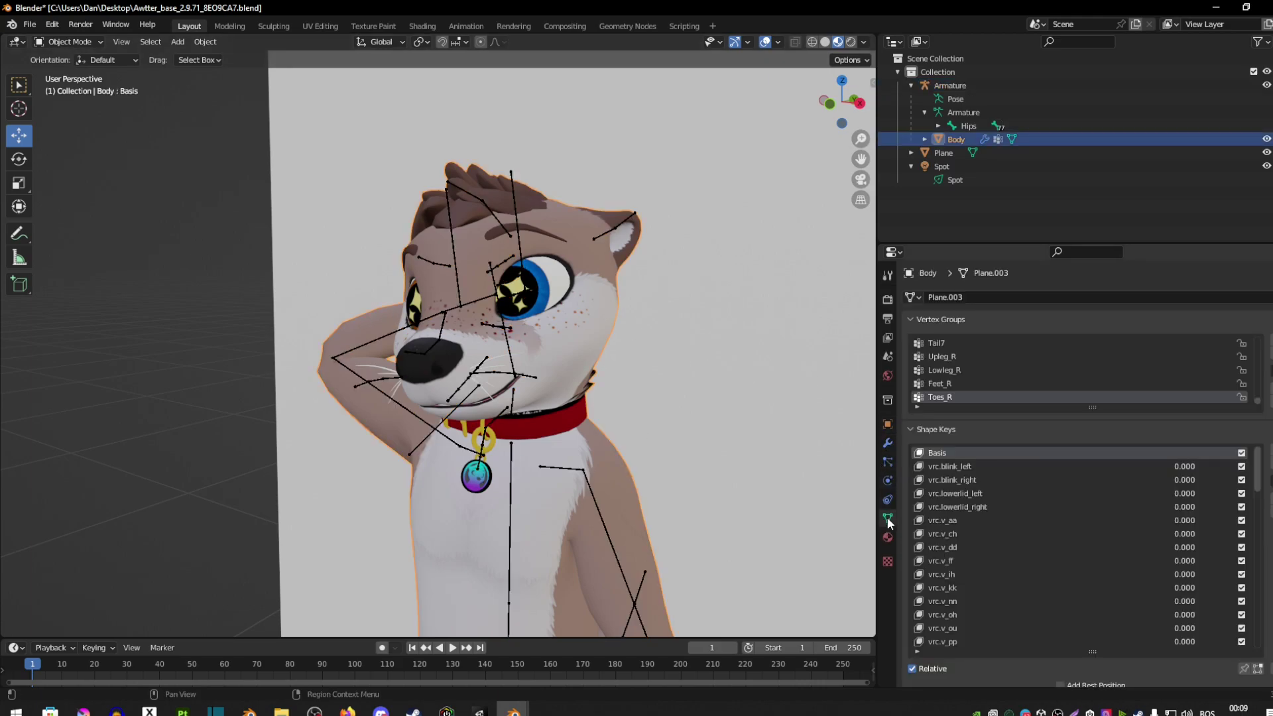
- Set the Body mesh's Happy shape key to 1.000
scroll(1034, 504, "down", 1)
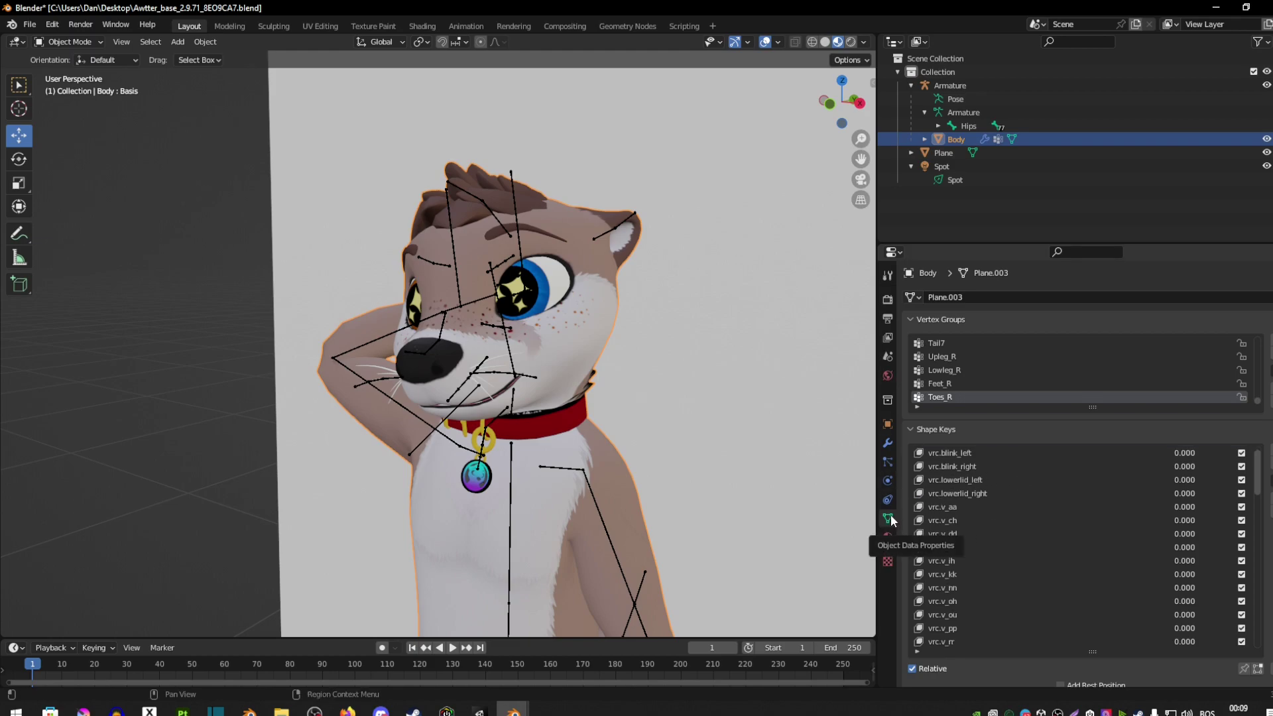
scroll(1101, 527, "down", 2)
scroll(1105, 527, "down", 9)
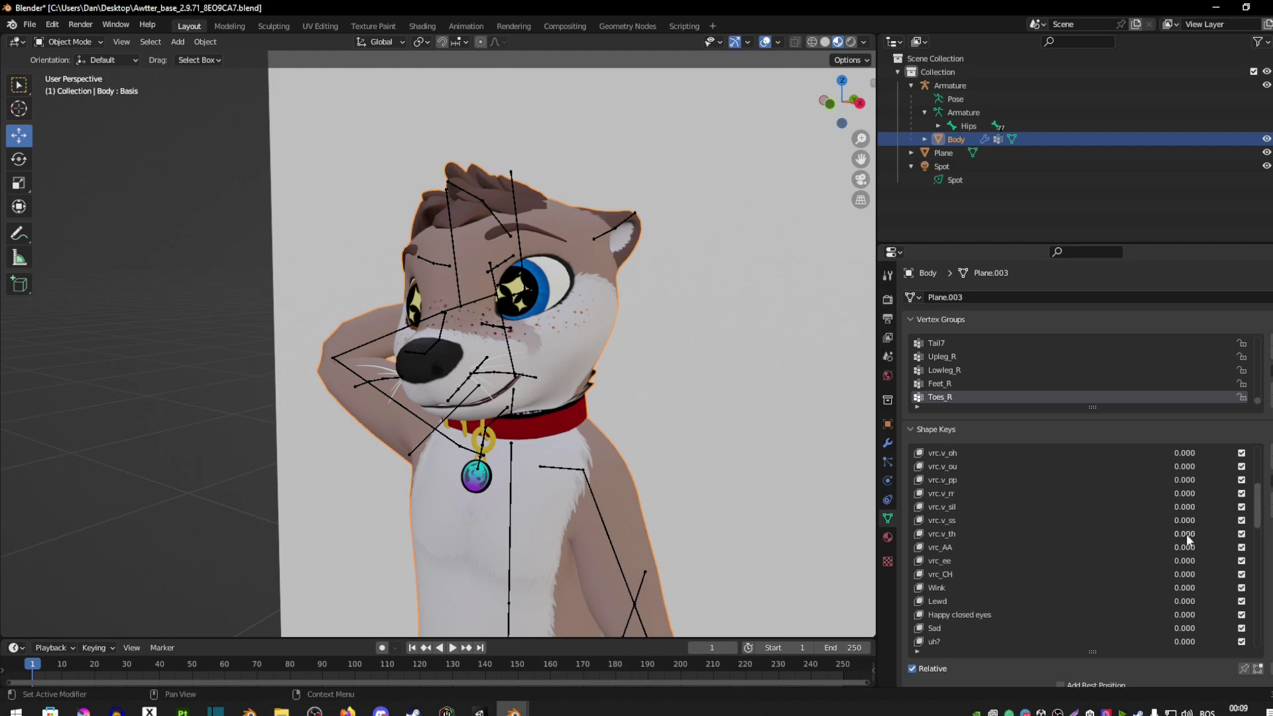
scroll(1148, 563, "down", 4)
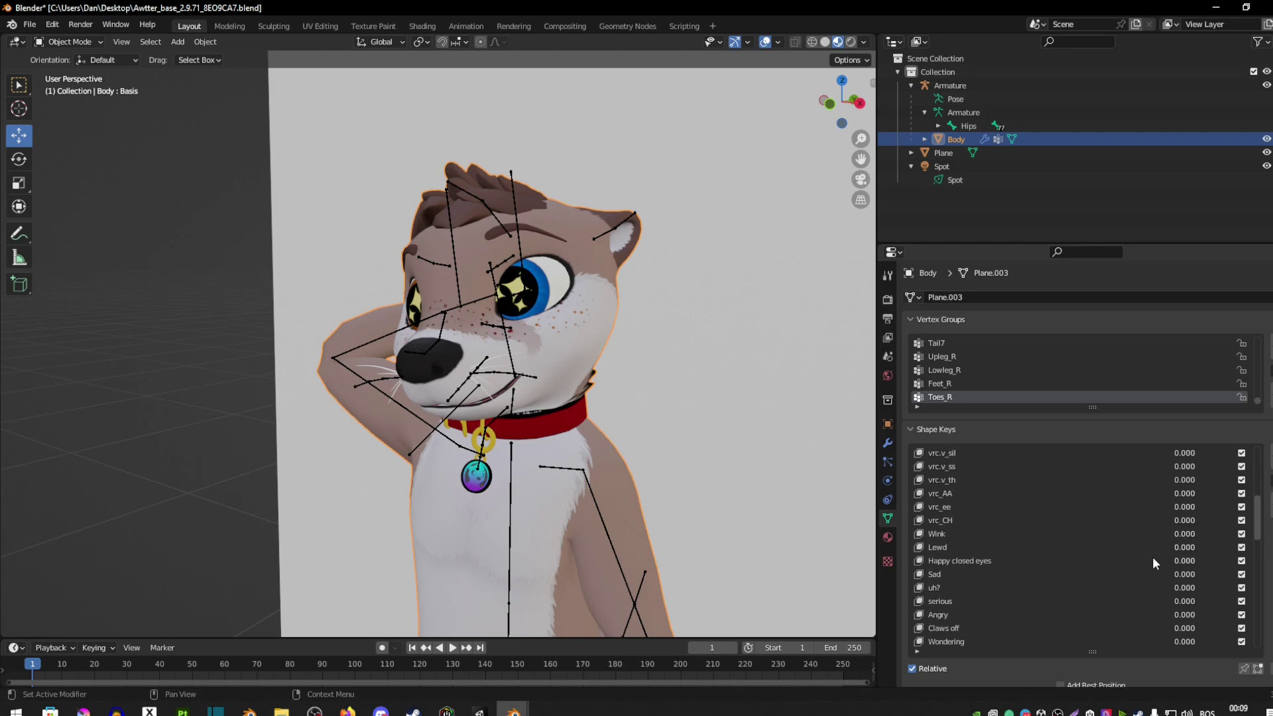
mouse_move(1179, 533)
left_mouse_down()
mouse_move(1254, 533)
mouse_move(1179, 533)
left_mouse_up()
scroll(1146, 569, "down", 3)
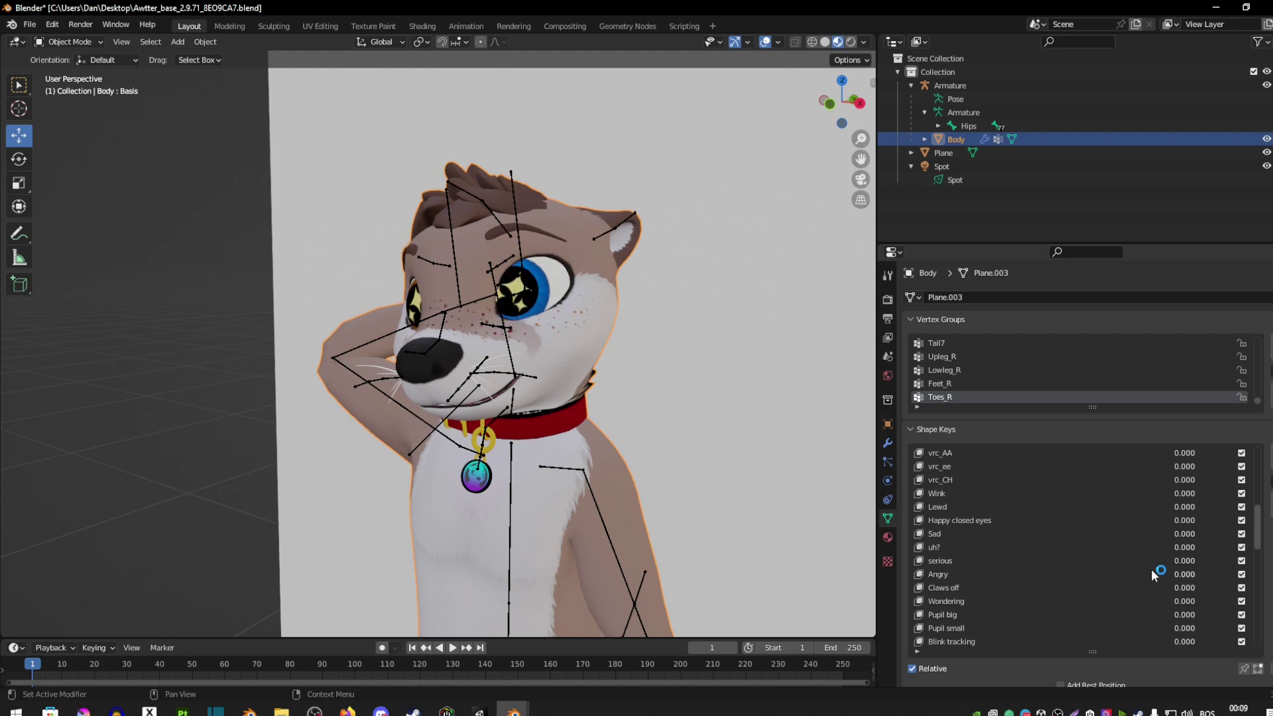
scroll(1183, 570, "down", 4)
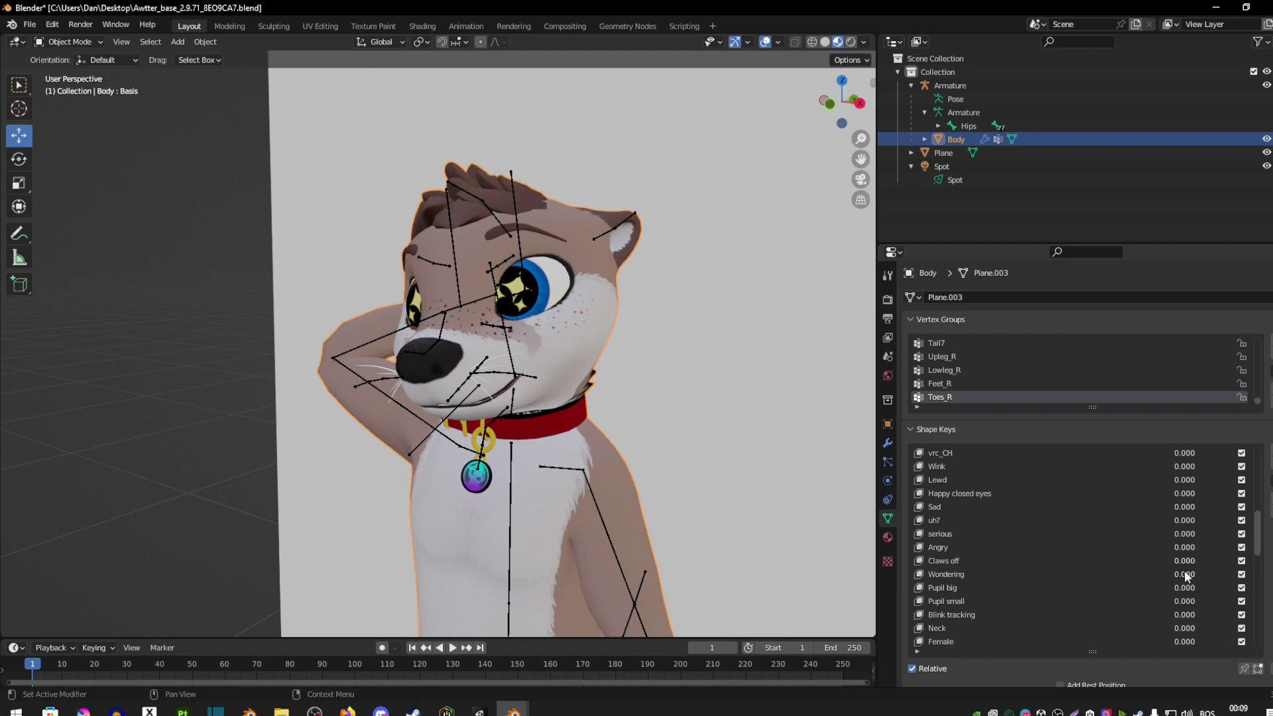
scroll(1184, 574, "down", 1)
scroll(1185, 570, "down", 3)
scroll(1184, 574, "down", 1)
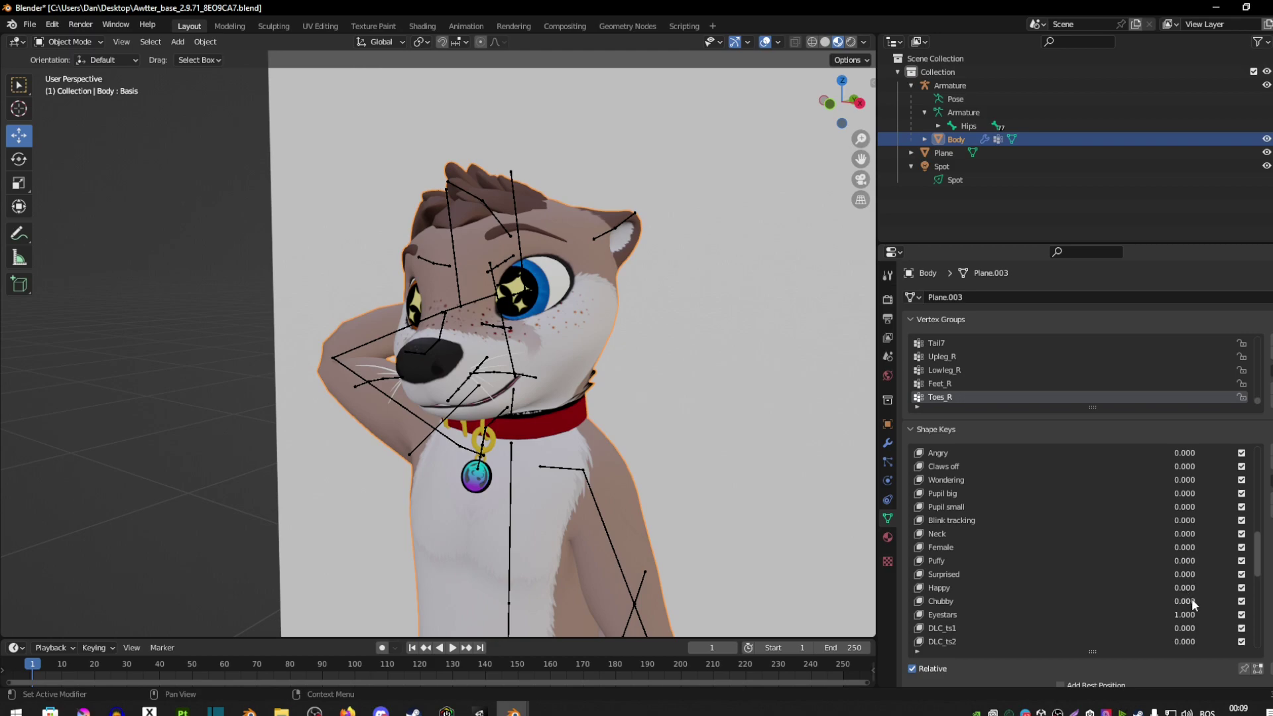
left_click_drag(1185, 588, 1240, 588)
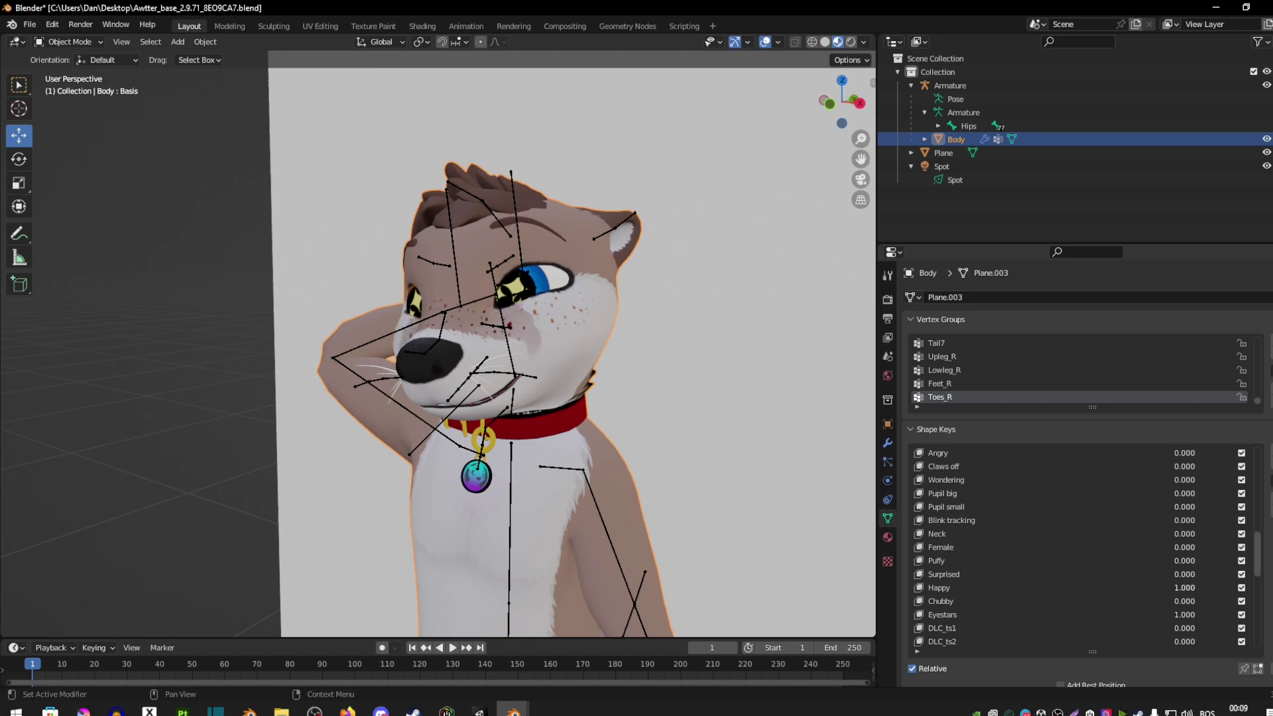
- Look through the Body's mouth shape keys, such as pucker, jaw open and smile, and check the face from the front
scroll(1187, 577, "down", 1)
scroll(1195, 573, "down", 7)
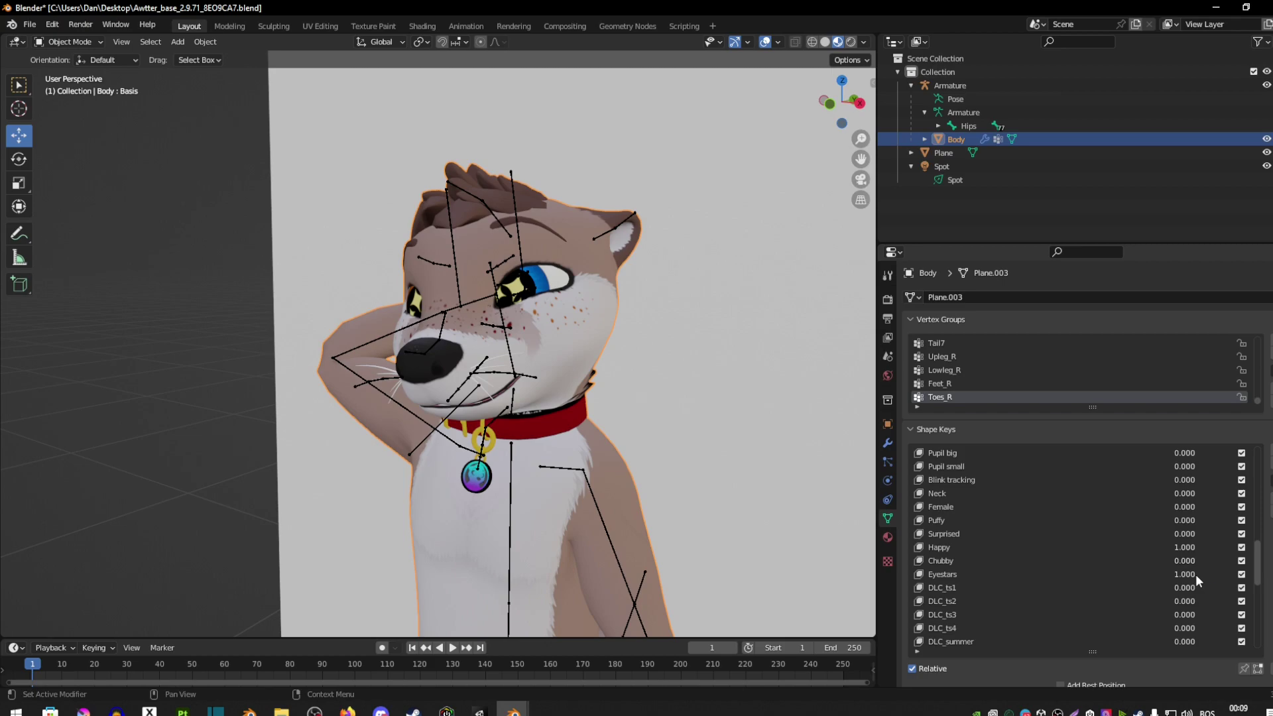
scroll(1186, 588, "down", 1)
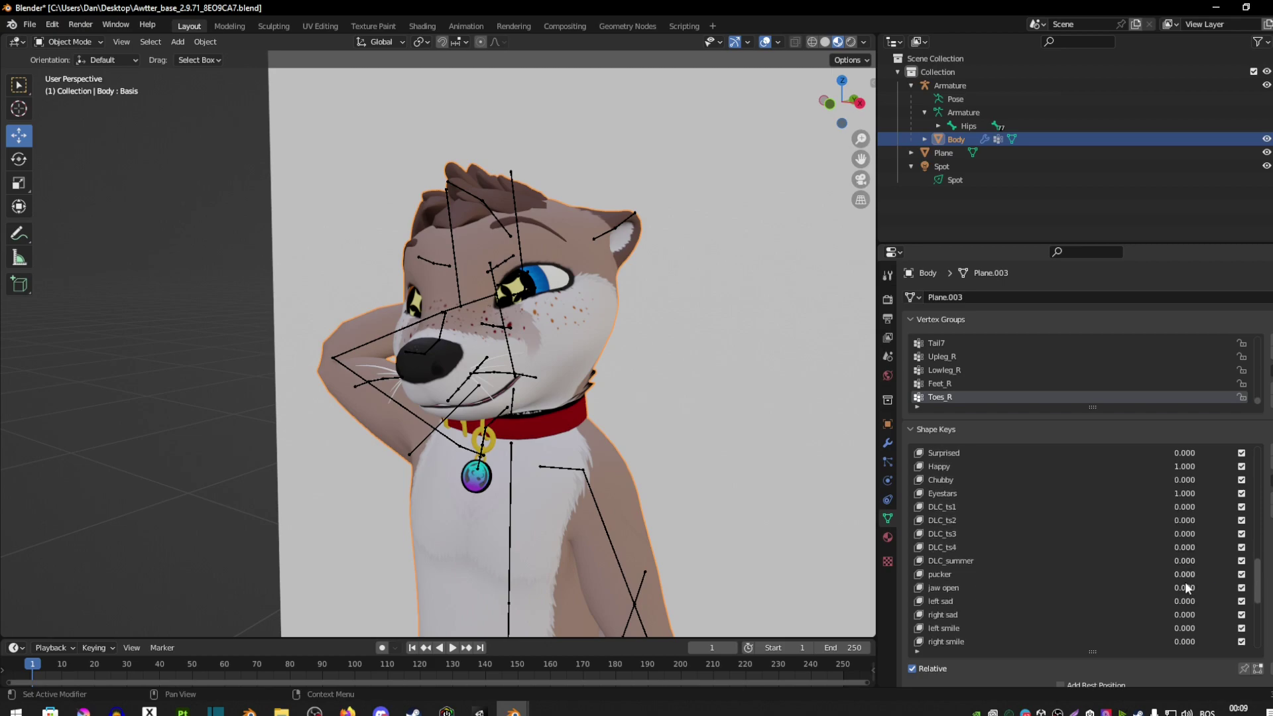
scroll(1194, 601, "down", 1)
left_click_drag(1192, 602, 1239, 605)
middle_click_drag(494, 452, 623, 450)
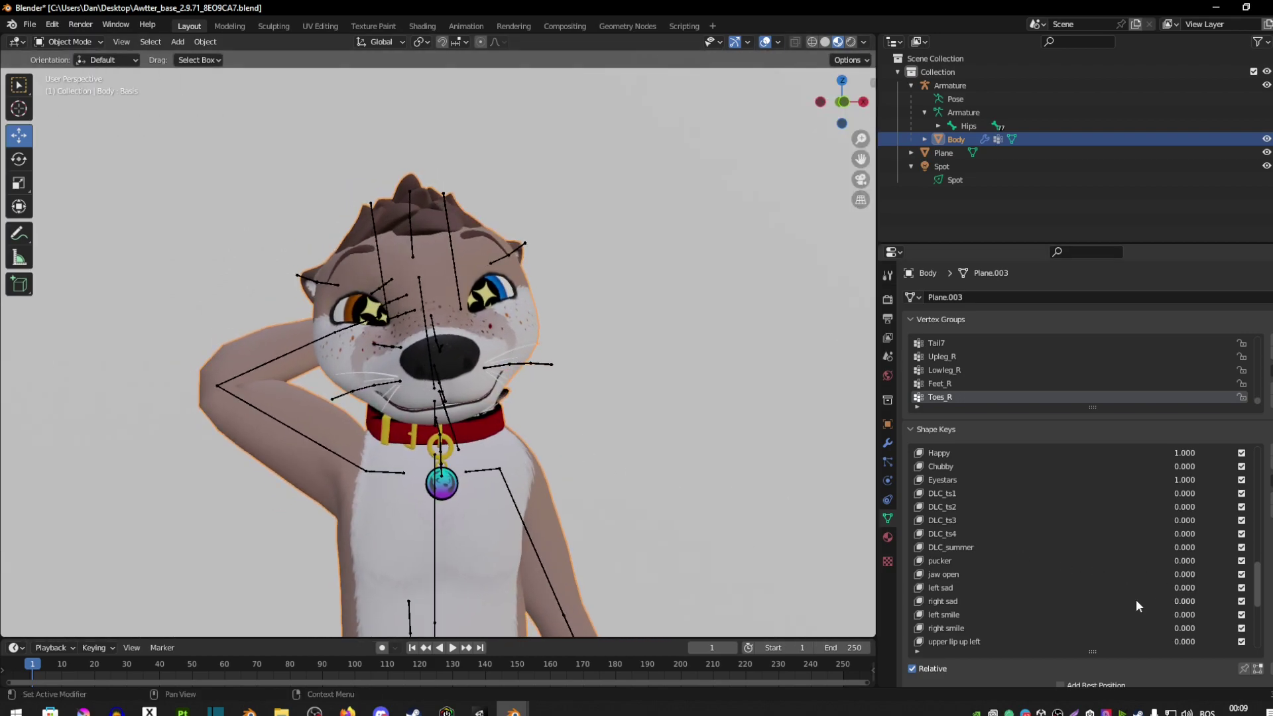
- Give the backdrop plane a new material and open its base color for editing
left_click(670, 331)
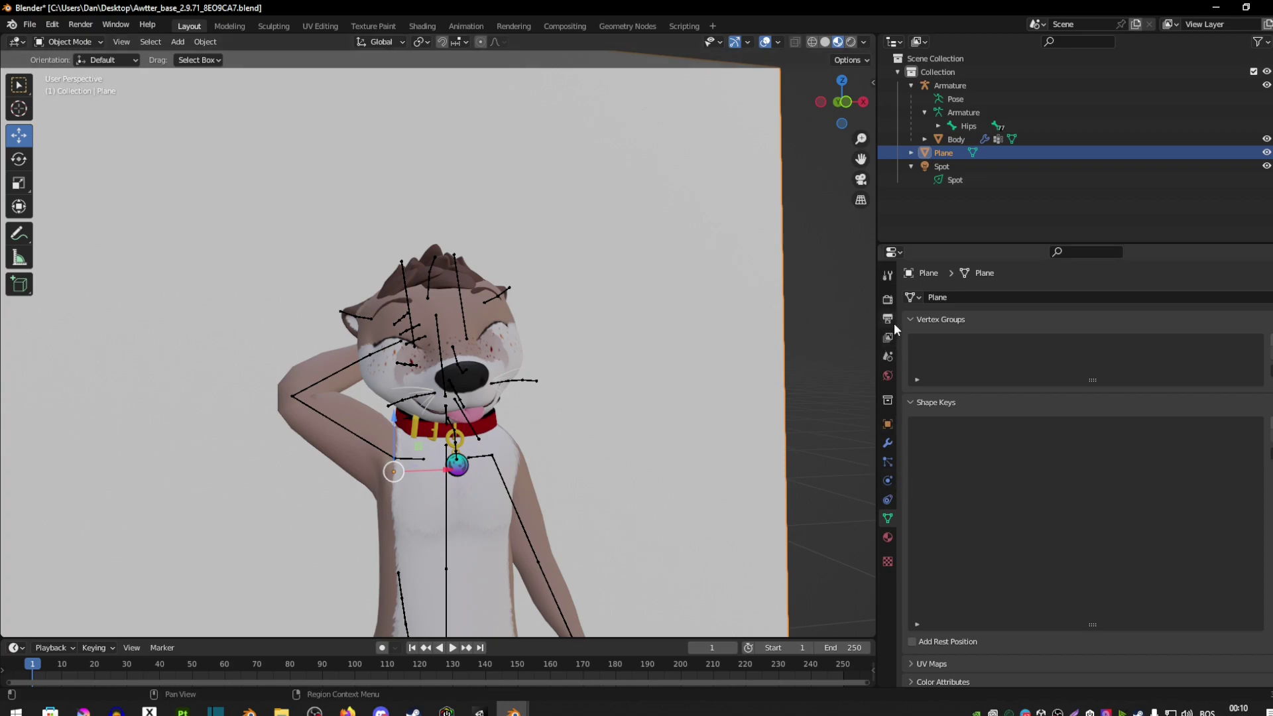
left_click(889, 538)
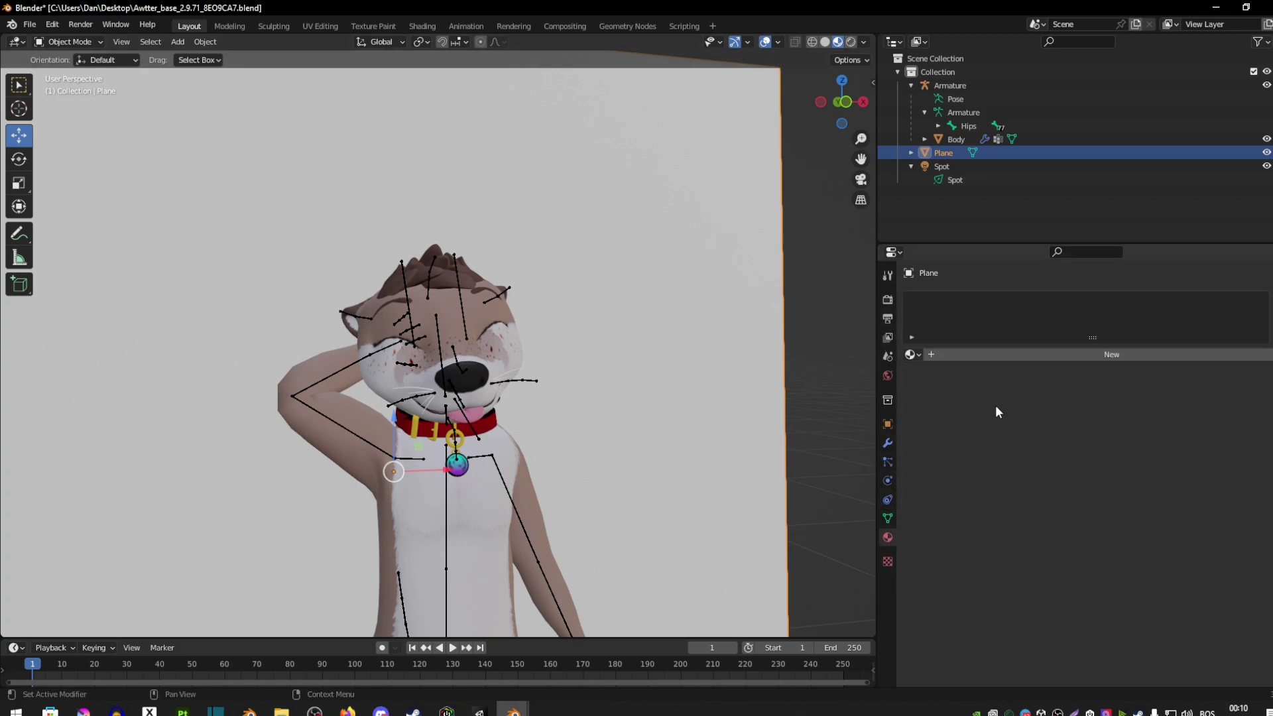
left_click(1110, 357)
scroll(1093, 379, "down", 1)
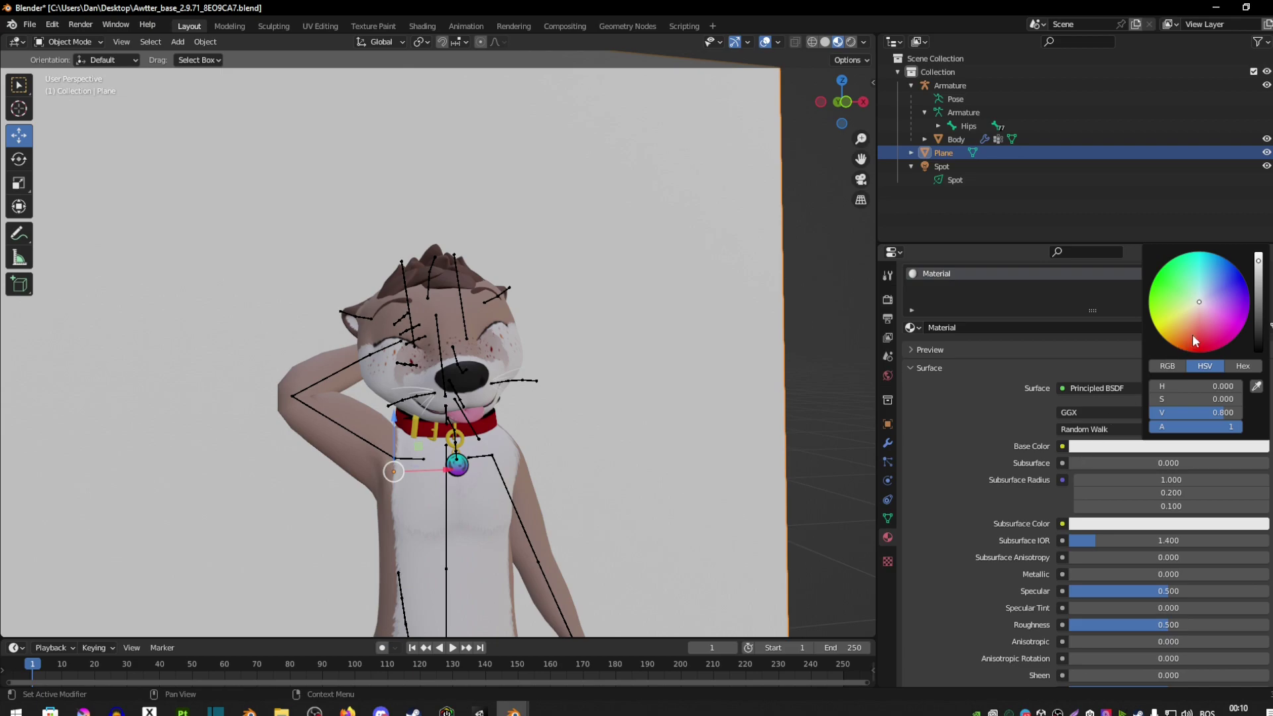
- Set the backdrop material's base color to the pink sampled from the character's tongue
left_click_drag(1193, 338, 1202, 335)
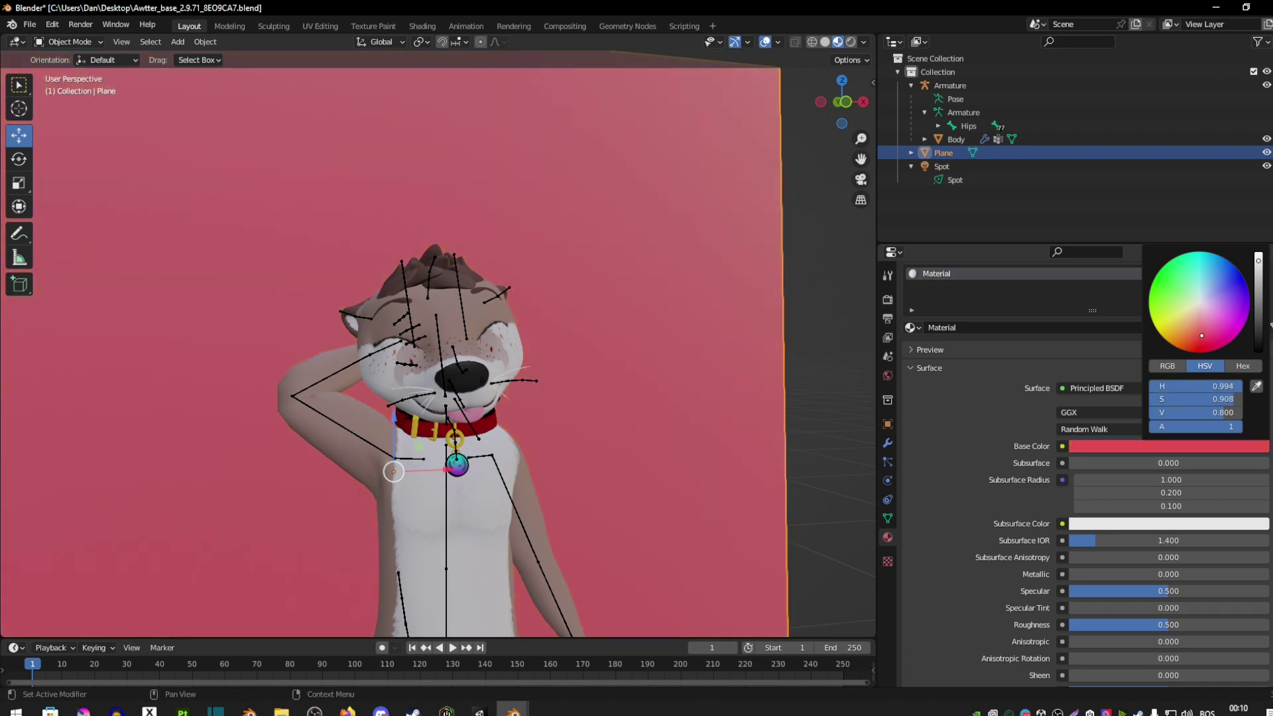
left_click(1255, 386)
left_click(474, 415)
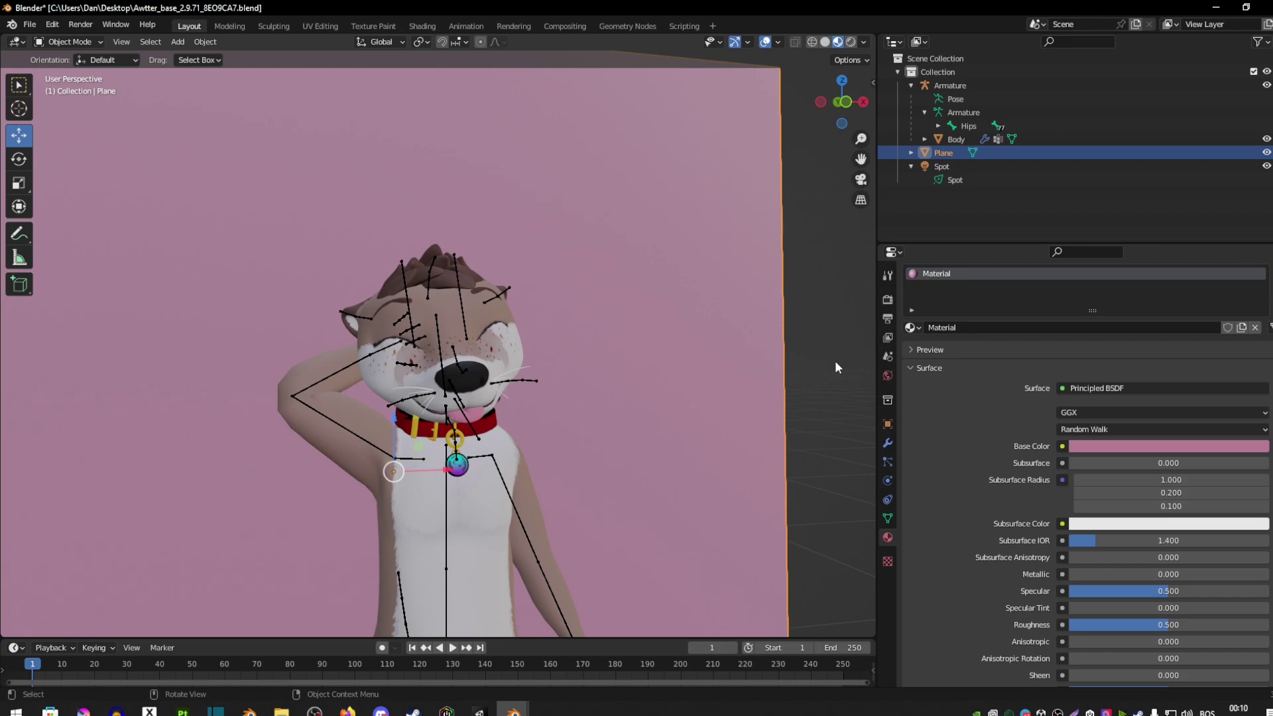
- Add a camera to the scene and move it along the Y axis to a spot in front of the character
middle_click_drag(667, 377, 608, 293)
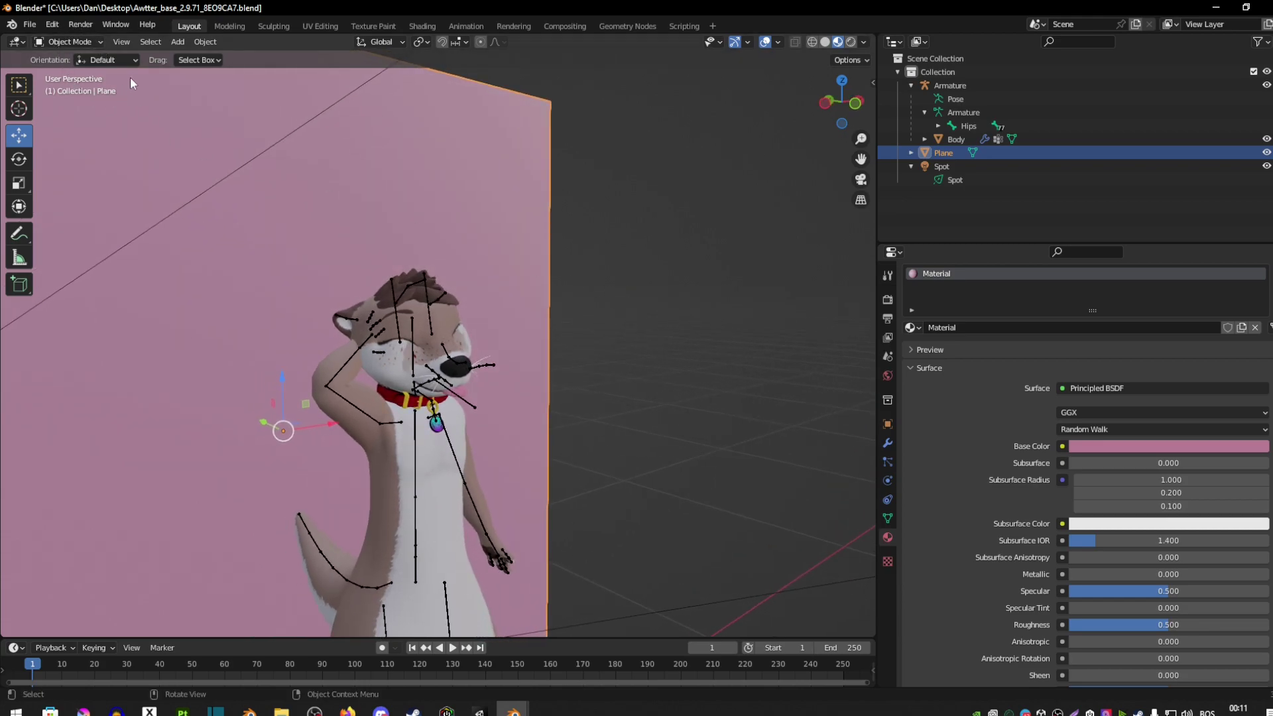
left_click(177, 42)
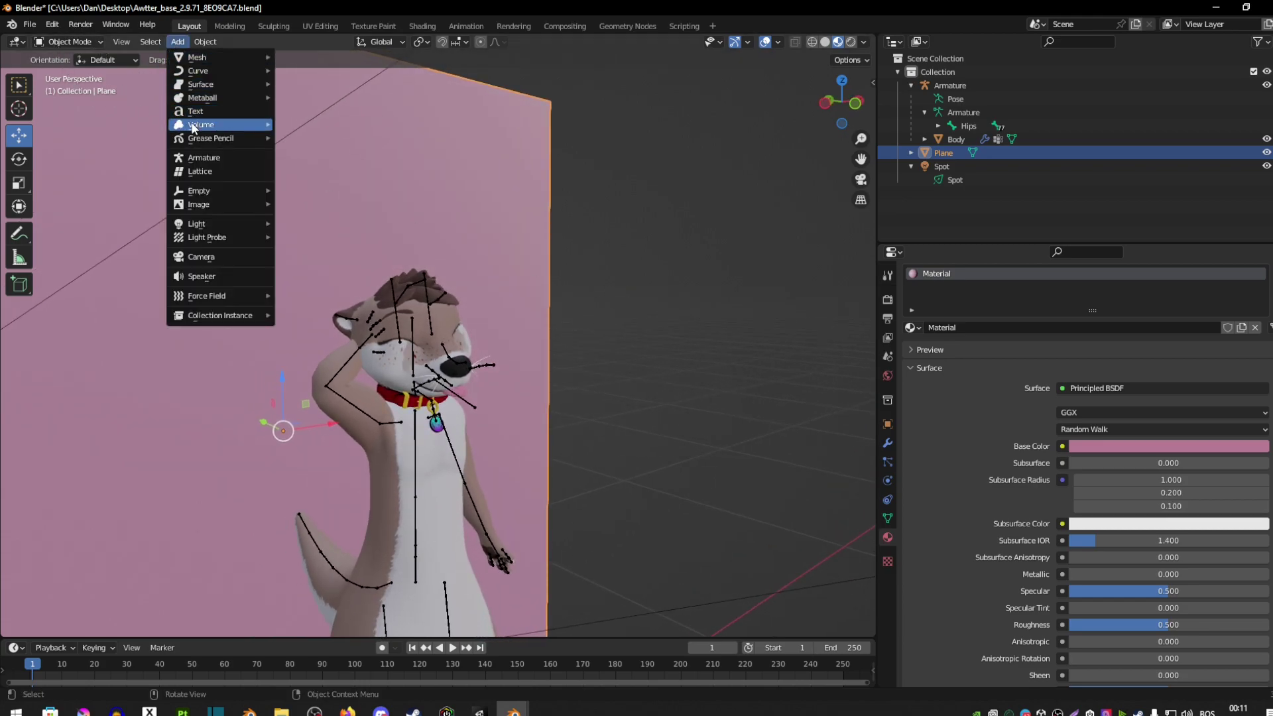
left_click(201, 256)
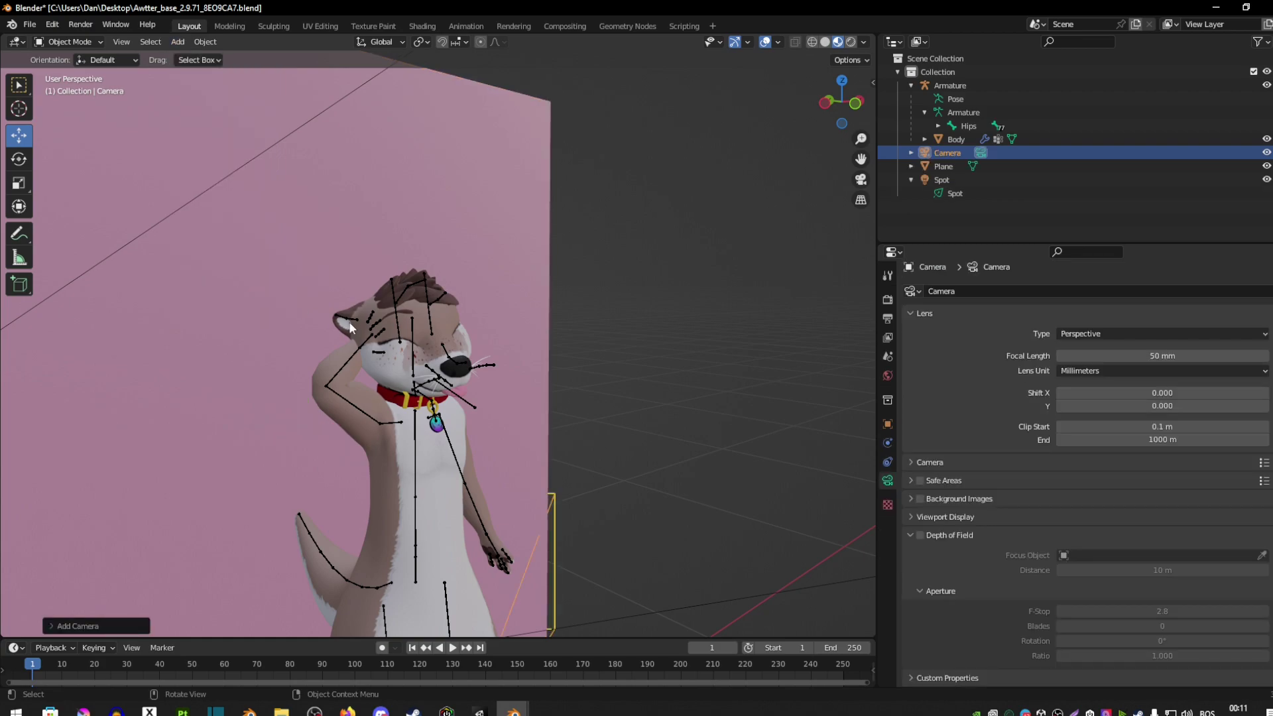
middle_click_drag(347, 326, 411, 328)
scroll(411, 328, "down", 6)
key("g")
key("y")
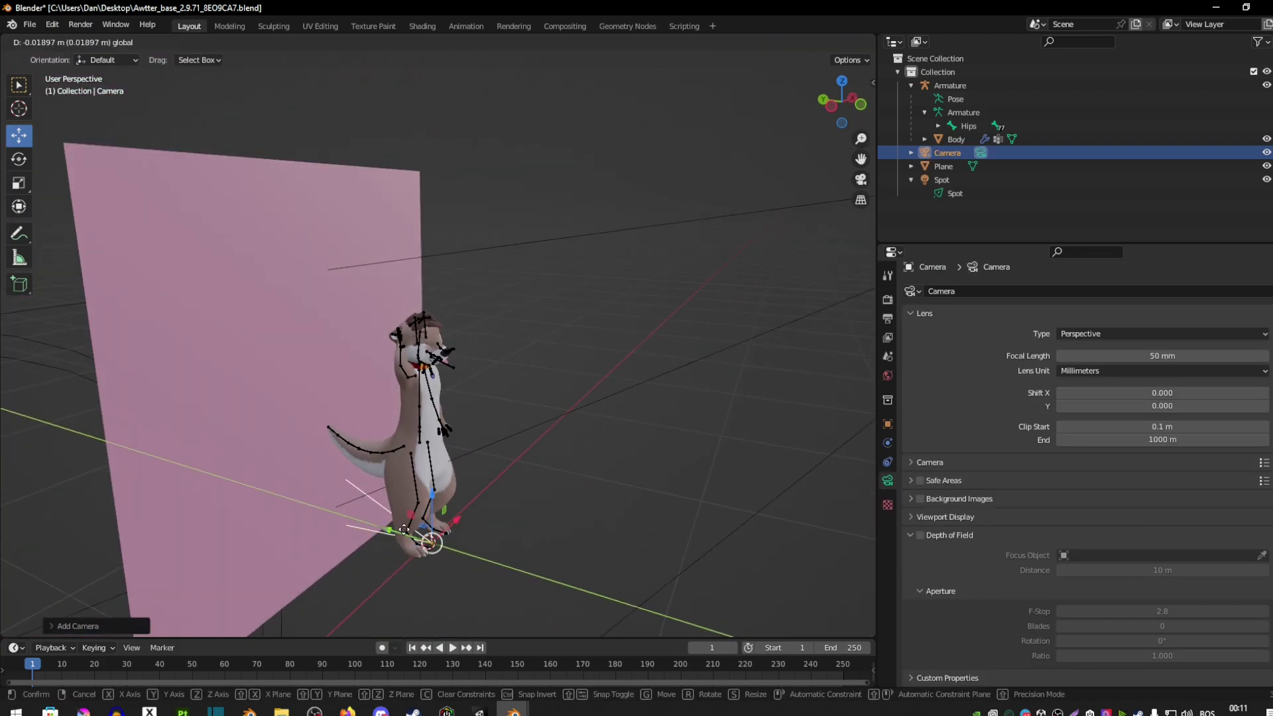
left_click_drag(479, 548, 532, 564)
middle_click_drag(533, 564, 450, 553)
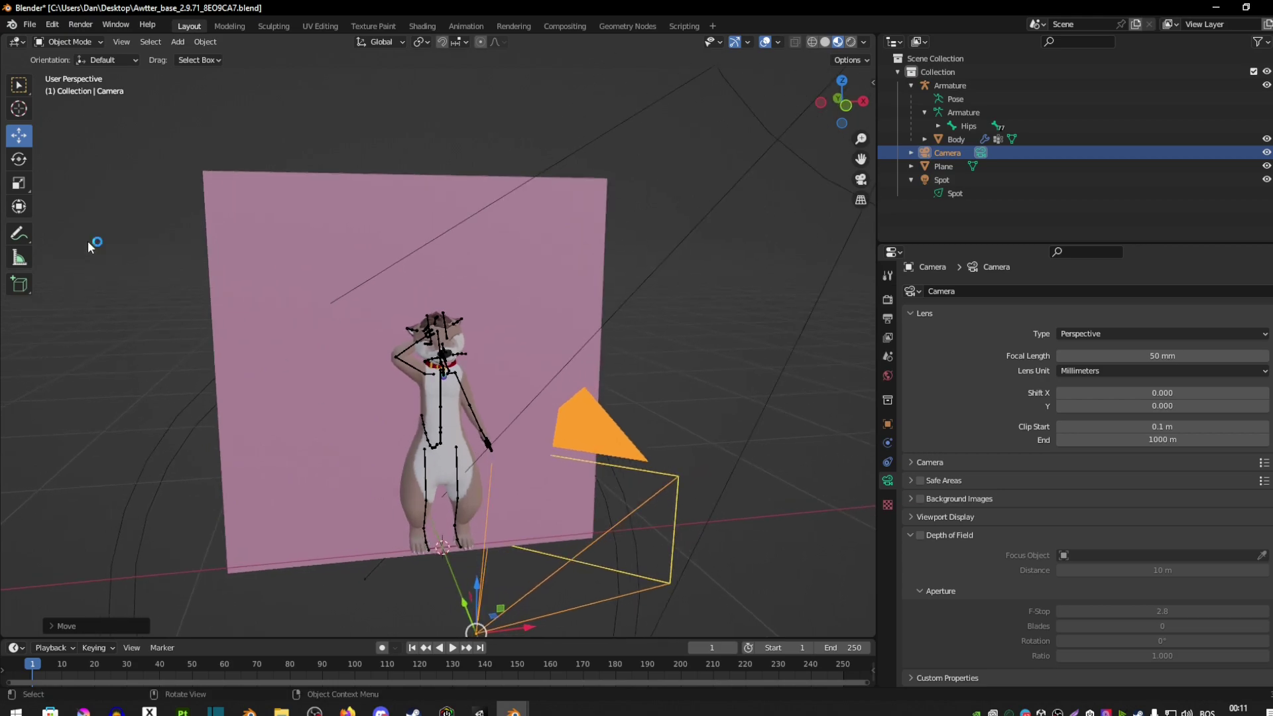
- Rotate the camera to face the character and backdrop, and raise it to about head height
left_click(19, 159)
middle_click_drag(457, 372, 466, 596)
left_click_drag(489, 600, 537, 595)
mouse_move(501, 558)
middle_mouse_down()
mouse_move(483, 500)
mouse_move(483, 562)
middle_mouse_up()
left_click_drag(482, 562, 575, 583)
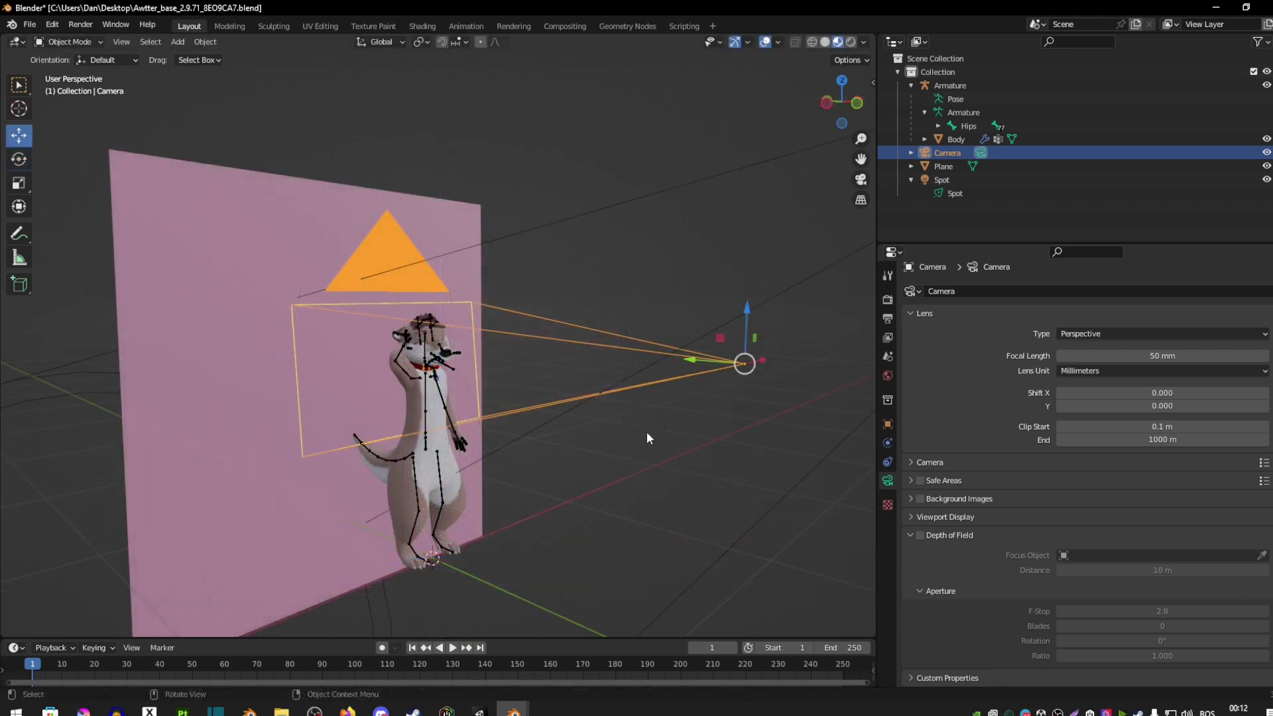
- Move the camera closer to the character, checking through the camera view, to frame the head and chest
left_click(861, 179)
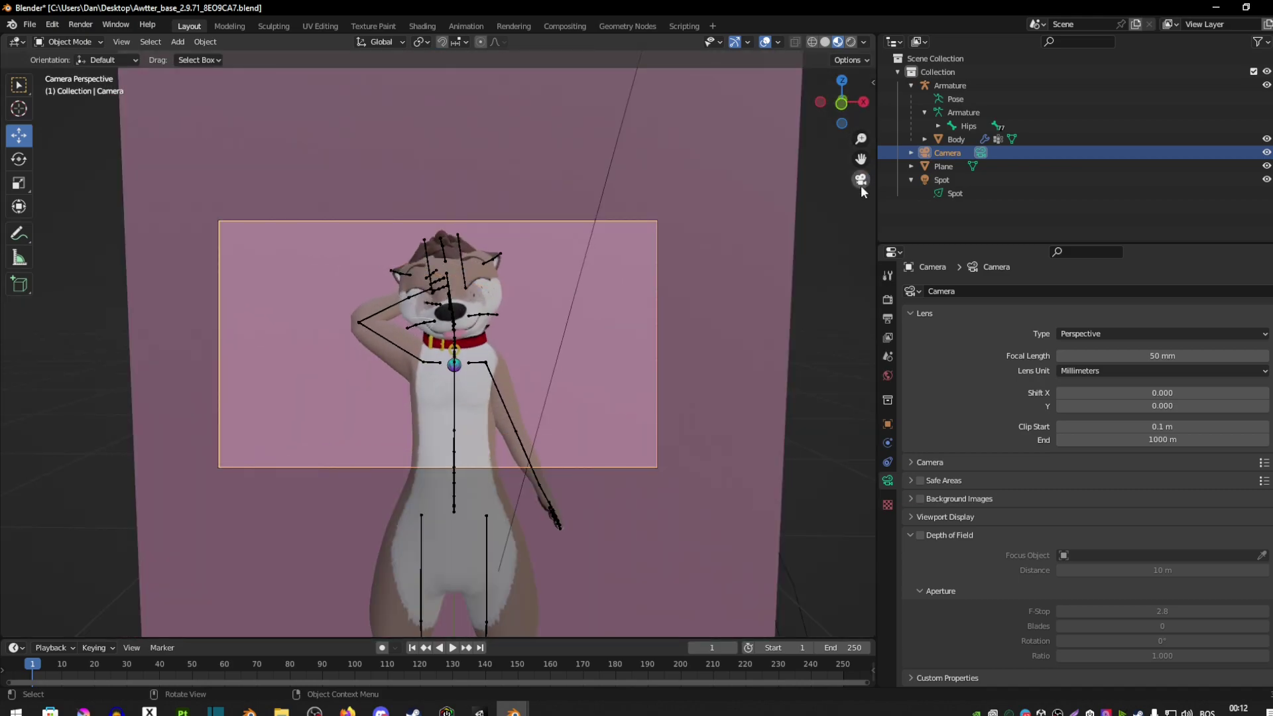
middle_click_drag(734, 268, 637, 312)
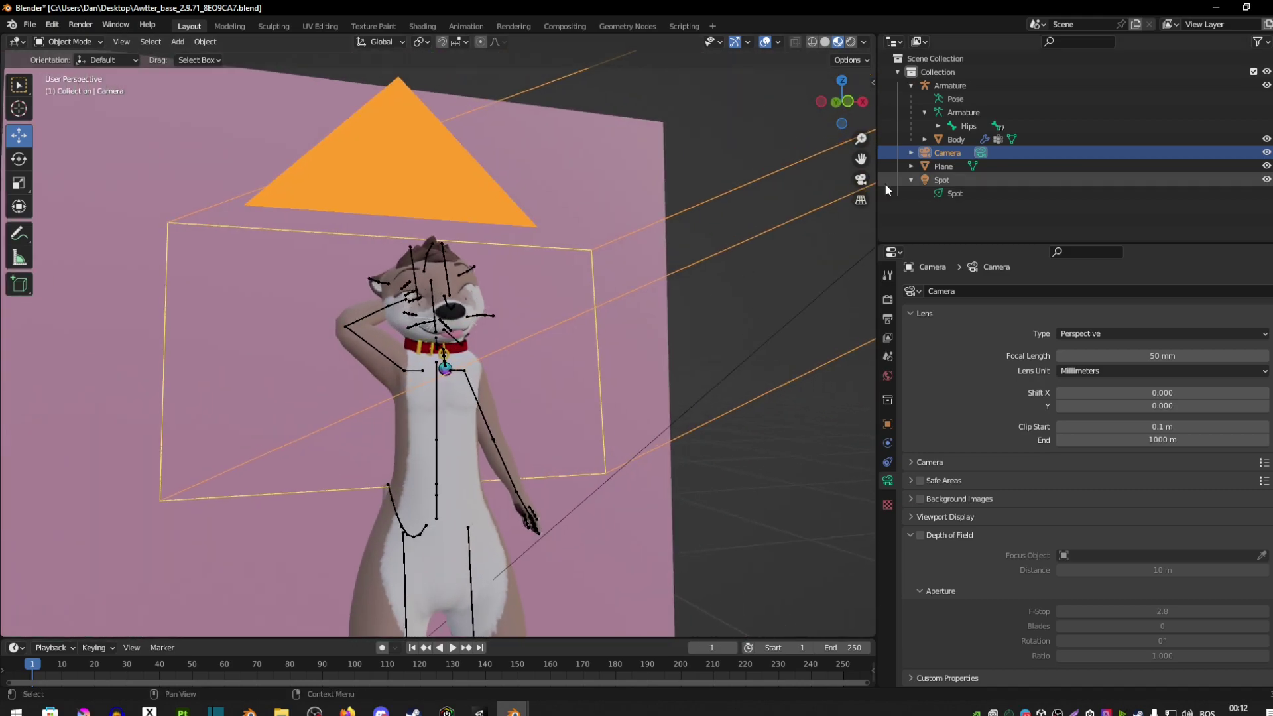
left_click(863, 181)
middle_click_drag(487, 320, 672, 338)
left_click_drag(697, 324, 592, 321)
middle_click_drag(570, 322, 743, 278)
left_click(860, 179)
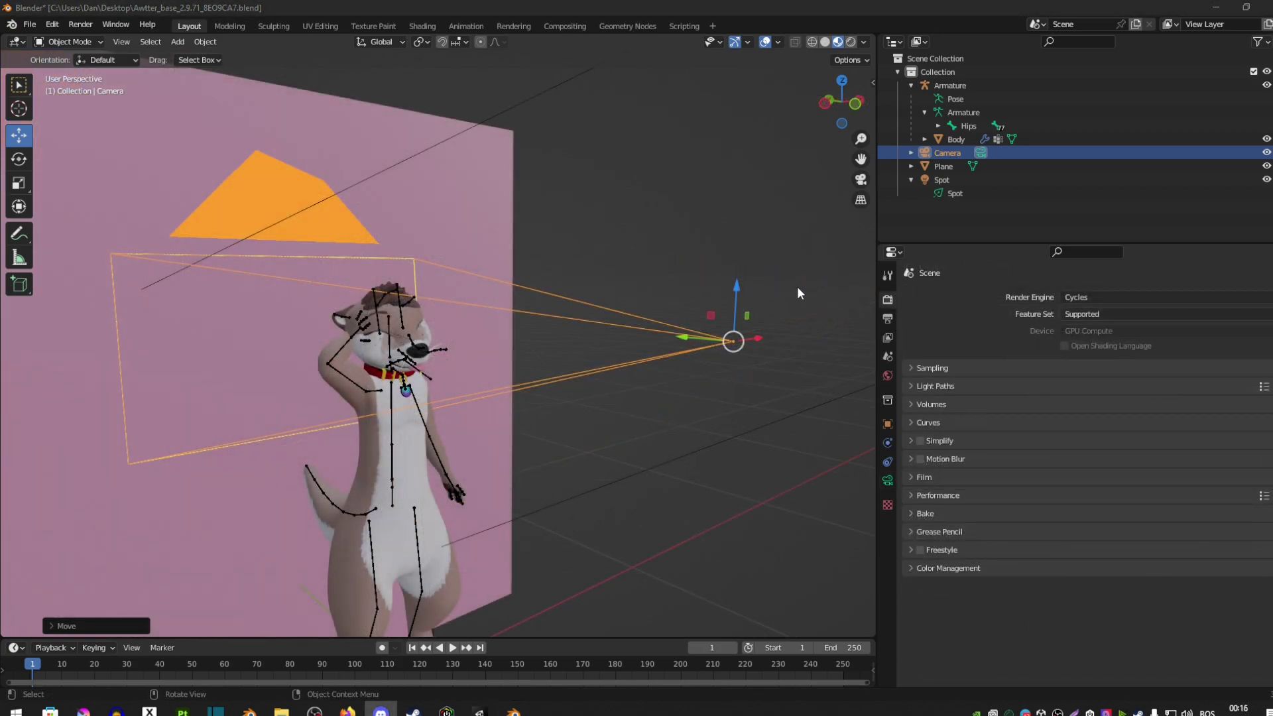
- Switch the viewport to rendered shading and view the scene through the camera
left_click(890, 321)
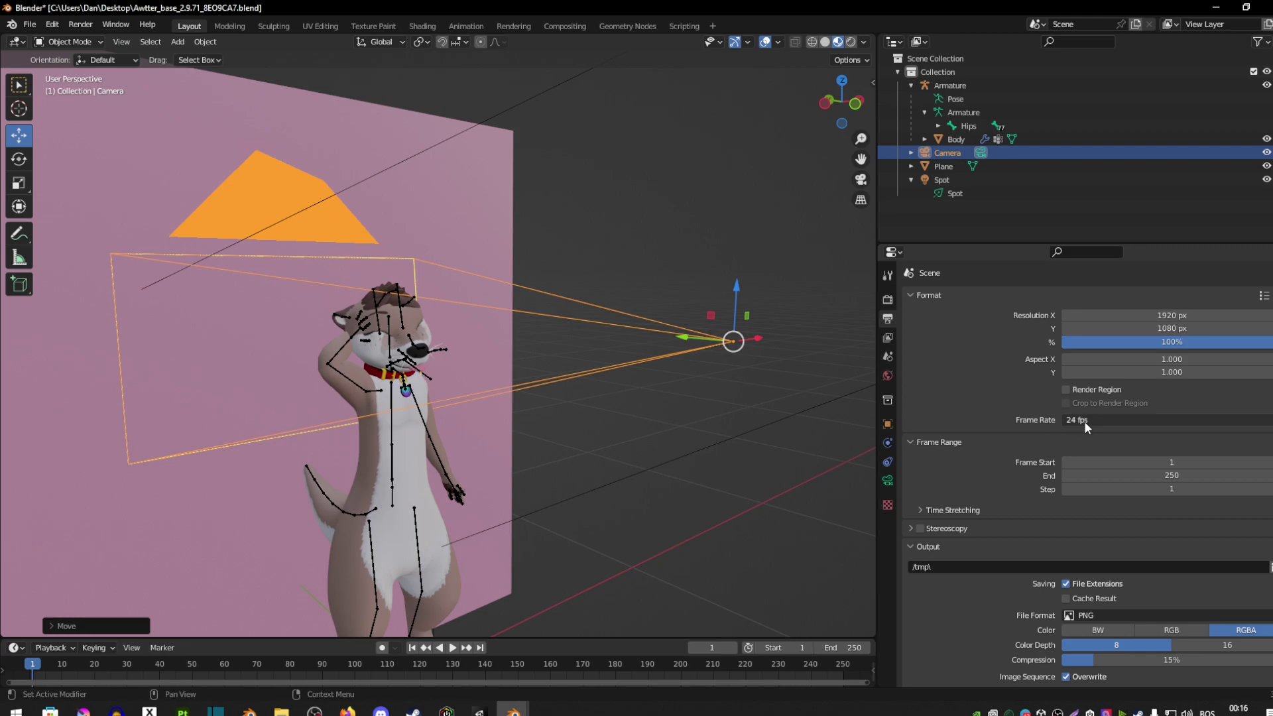
scroll(1028, 403, "down", 2)
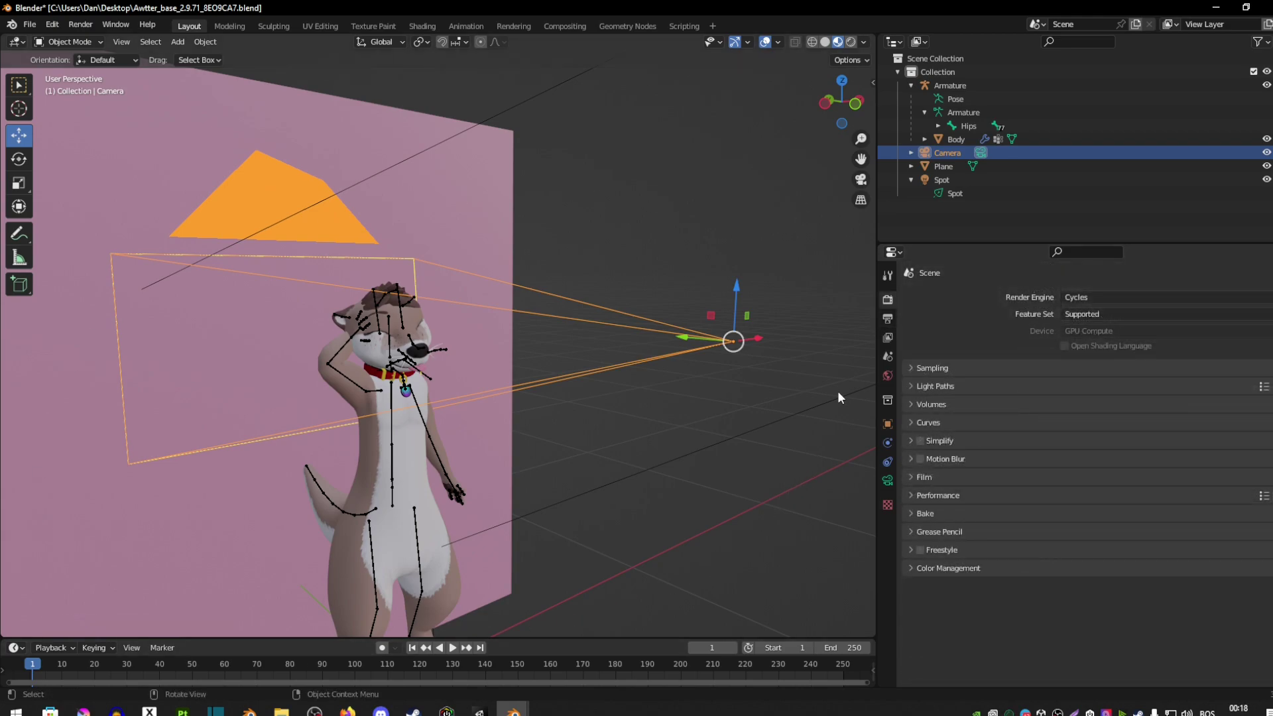
left_click(850, 42)
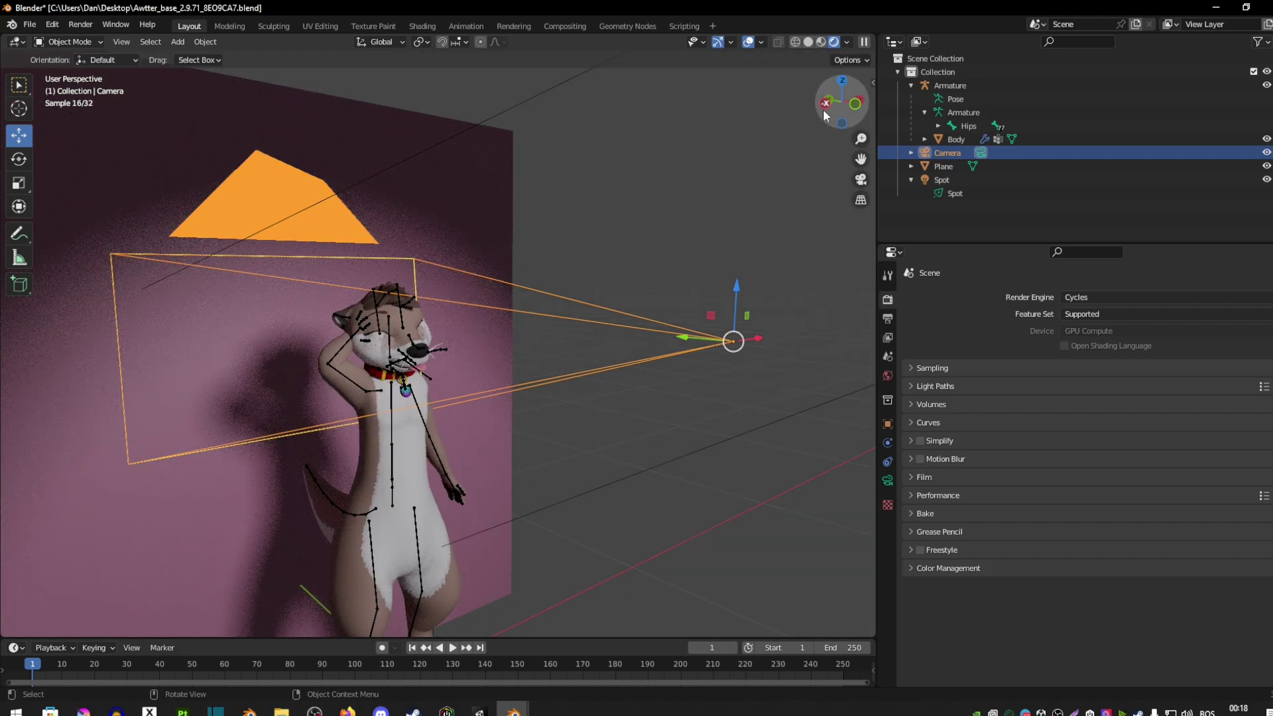
left_click(860, 179)
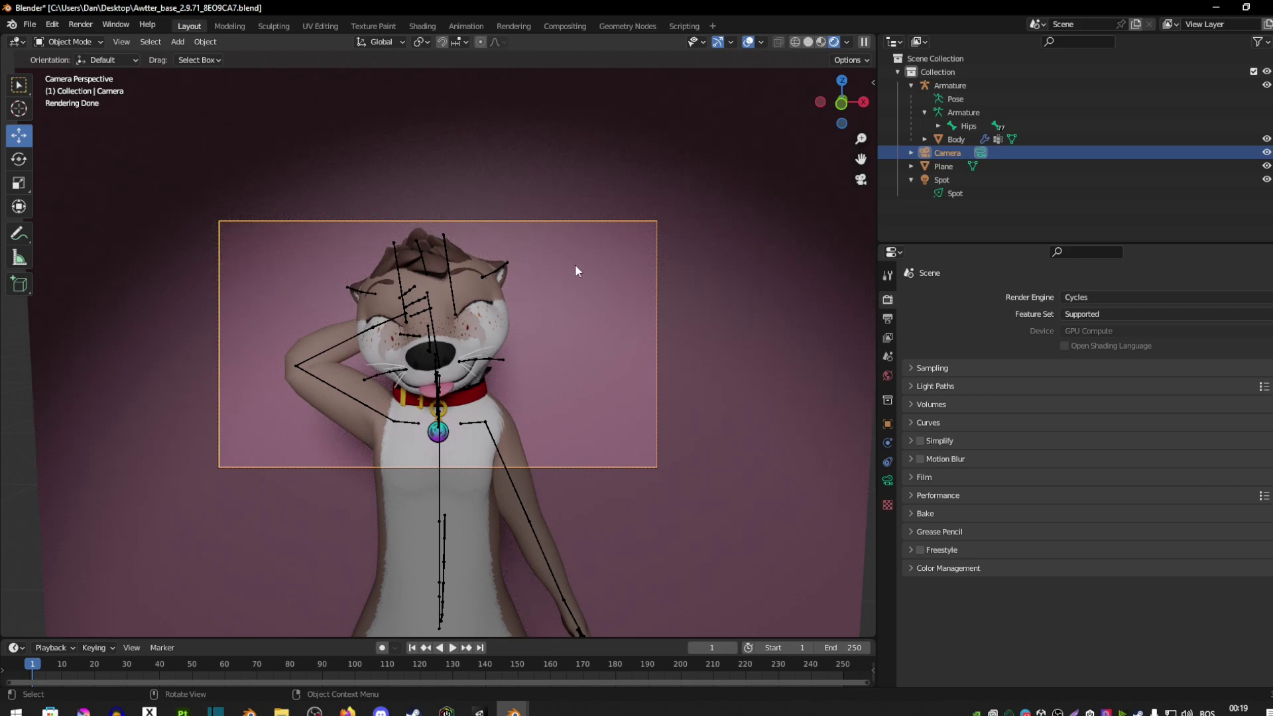
- Review the scene's output settings and Cycles render settings before rendering
left_click(888, 318)
scroll(1013, 425, "down", 2)
scroll(961, 391, "up", 2)
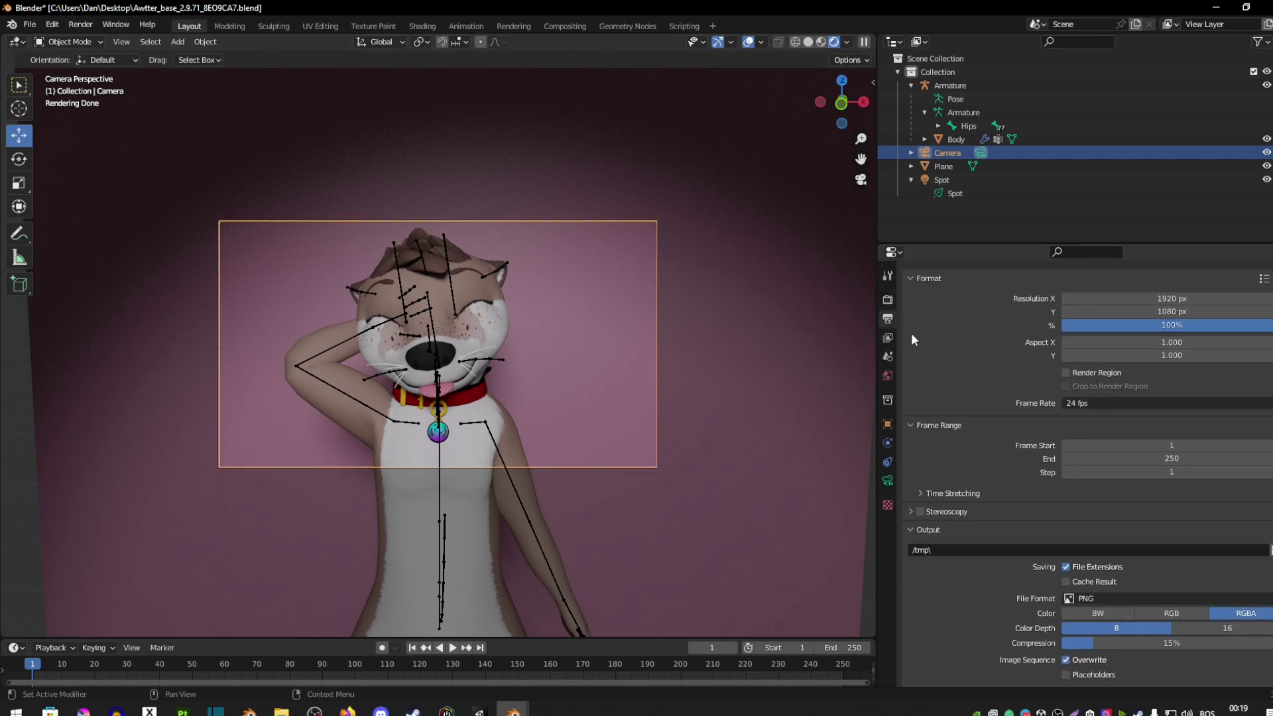
left_click(889, 300)
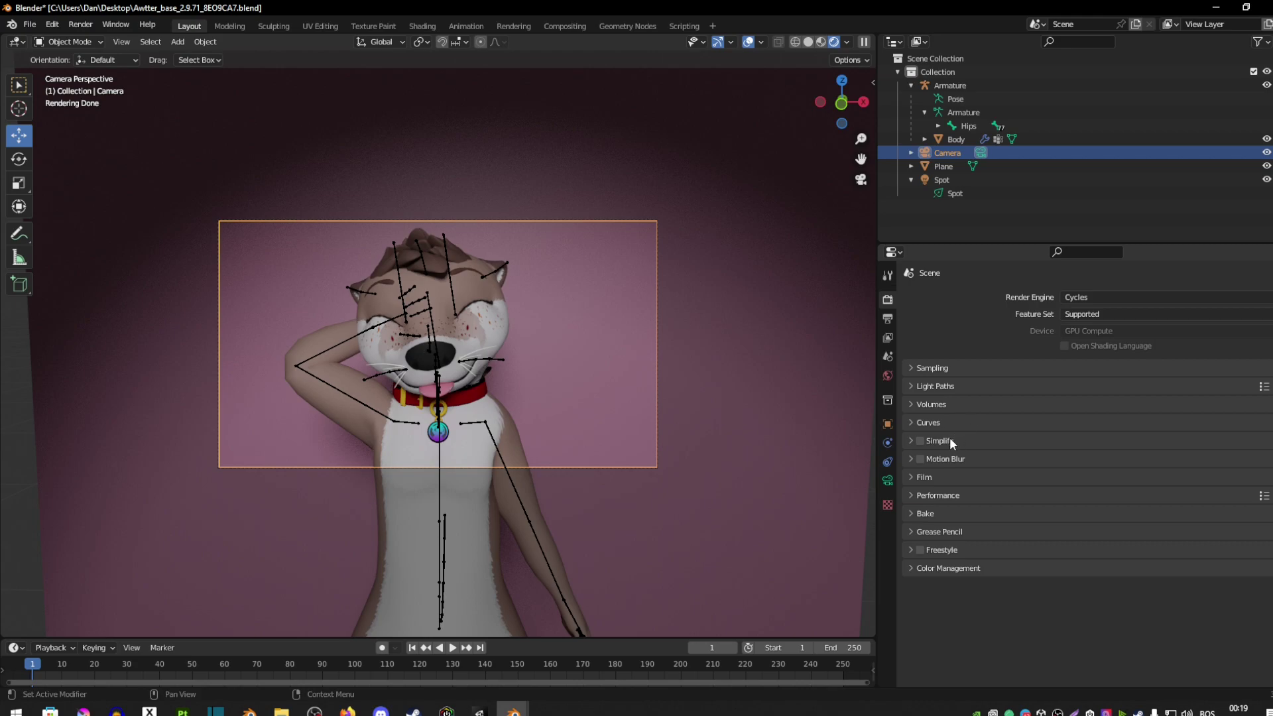
left_click(888, 319)
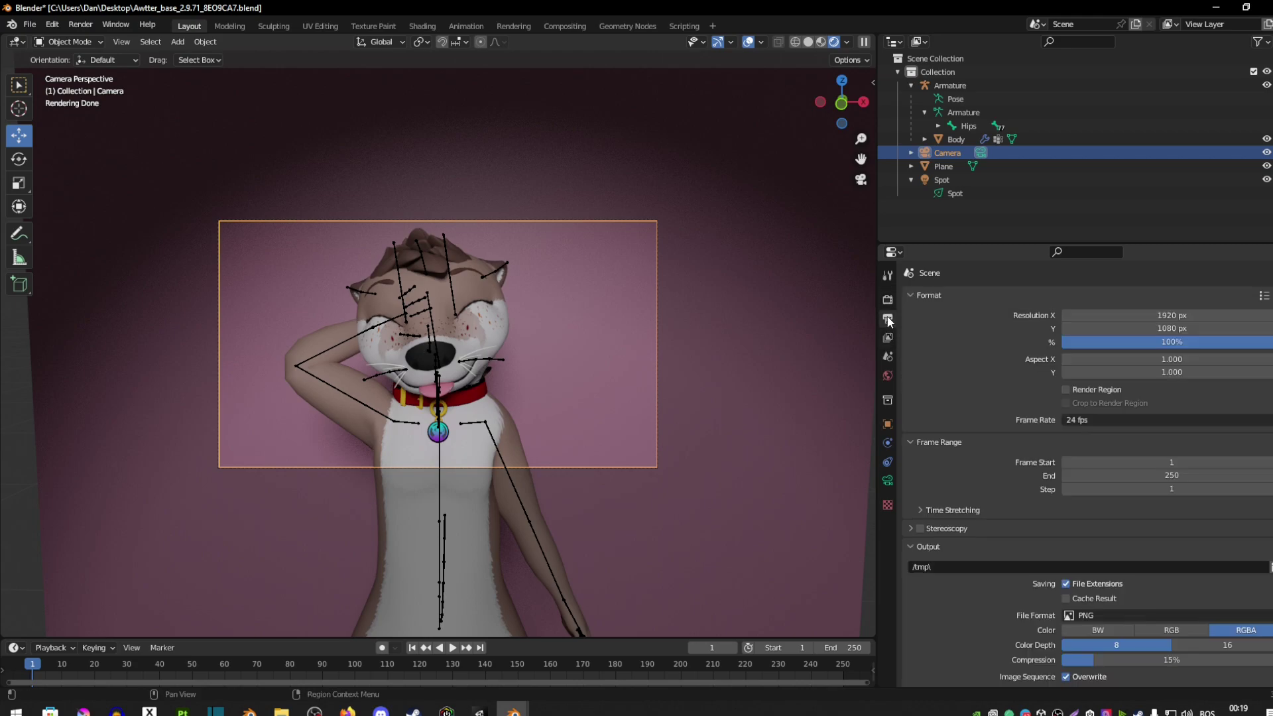
- Render the camera view as a still image and save the render result to an image file
left_click(80, 26)
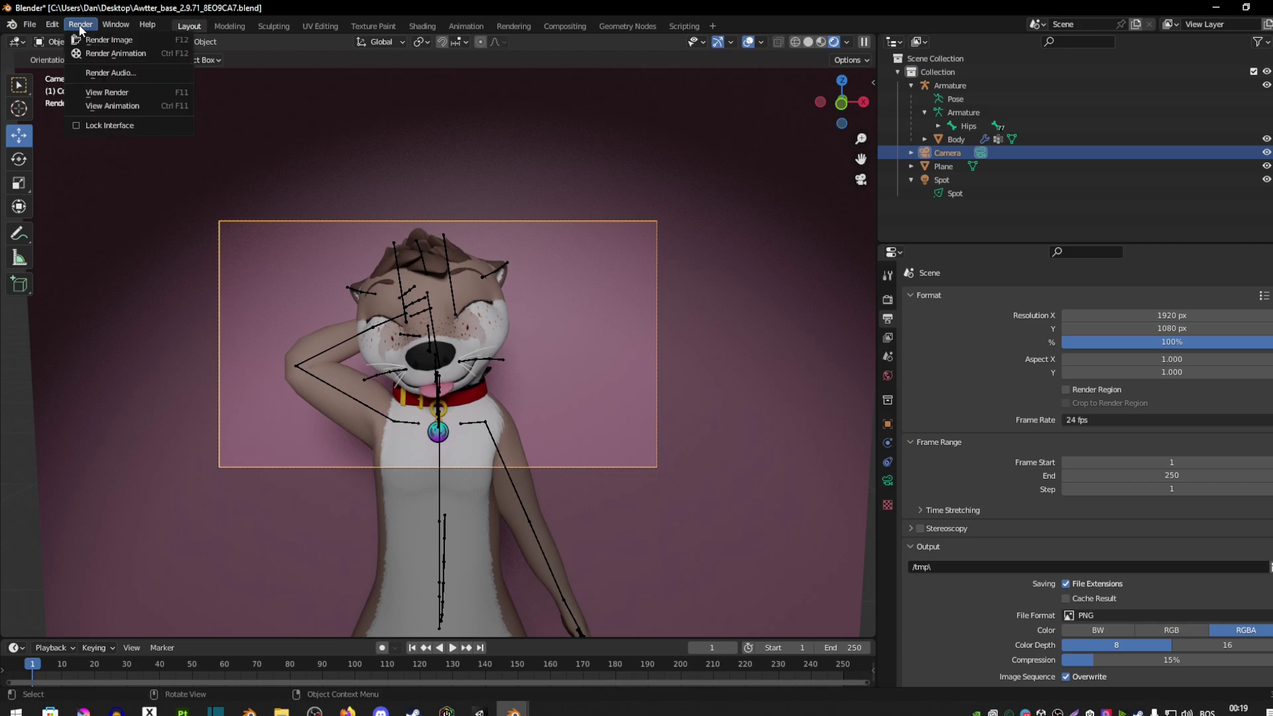
left_click(99, 40)
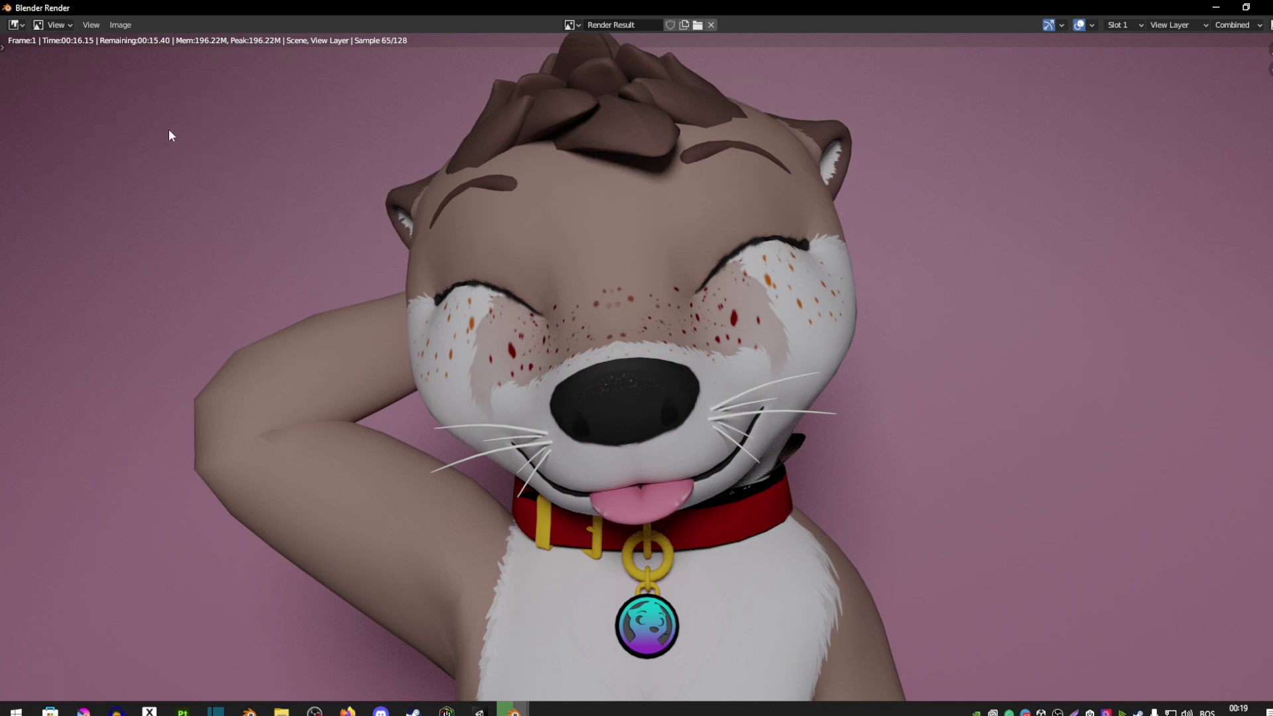
left_click(120, 25)
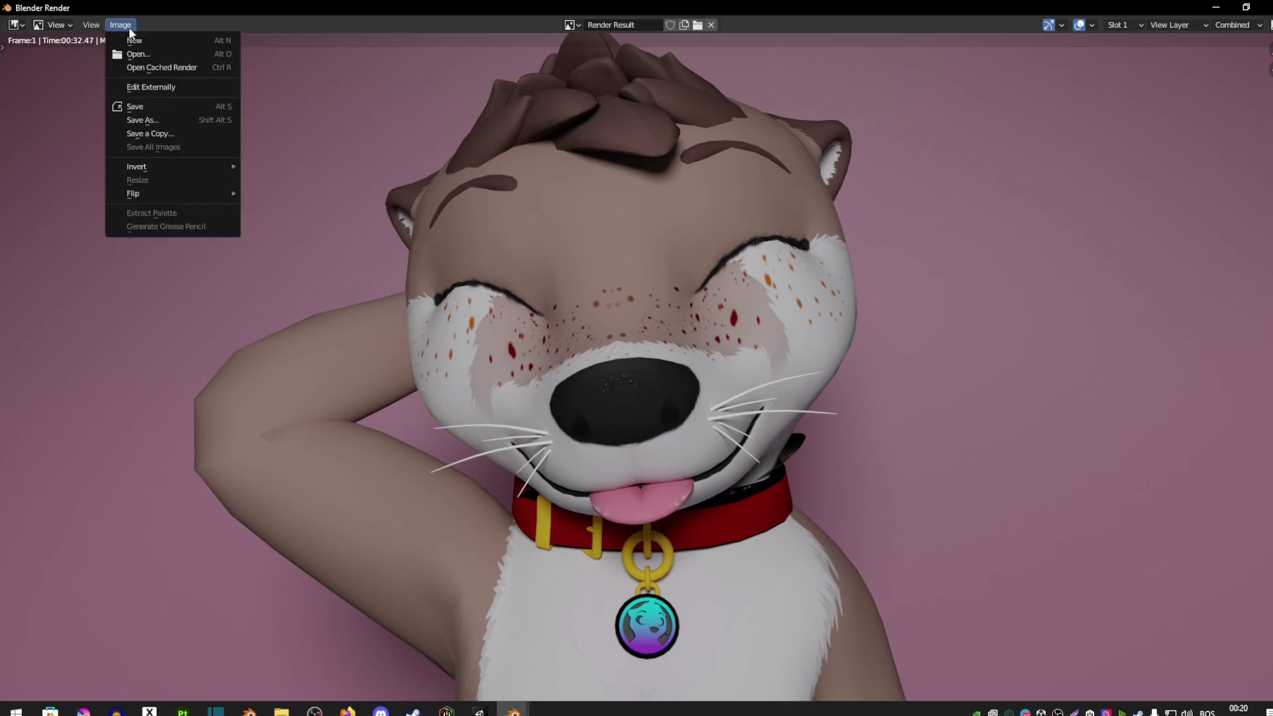
left_click(139, 122)
left_click(484, 546)
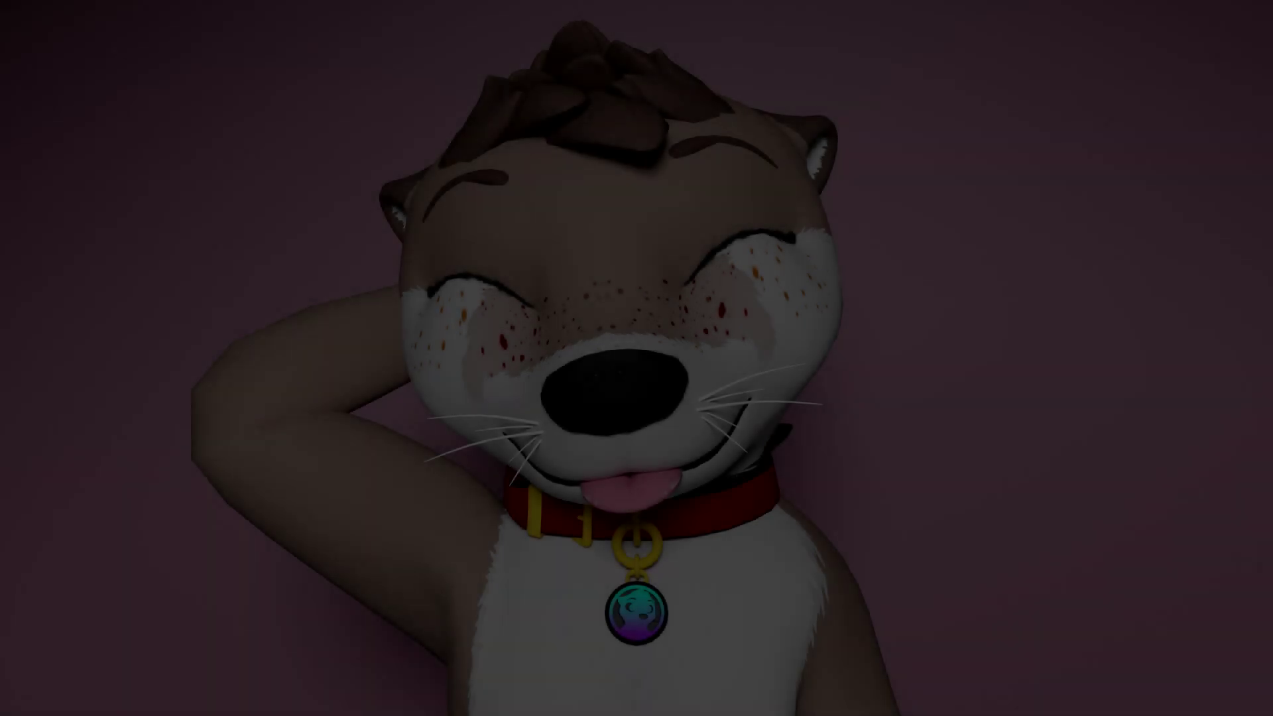